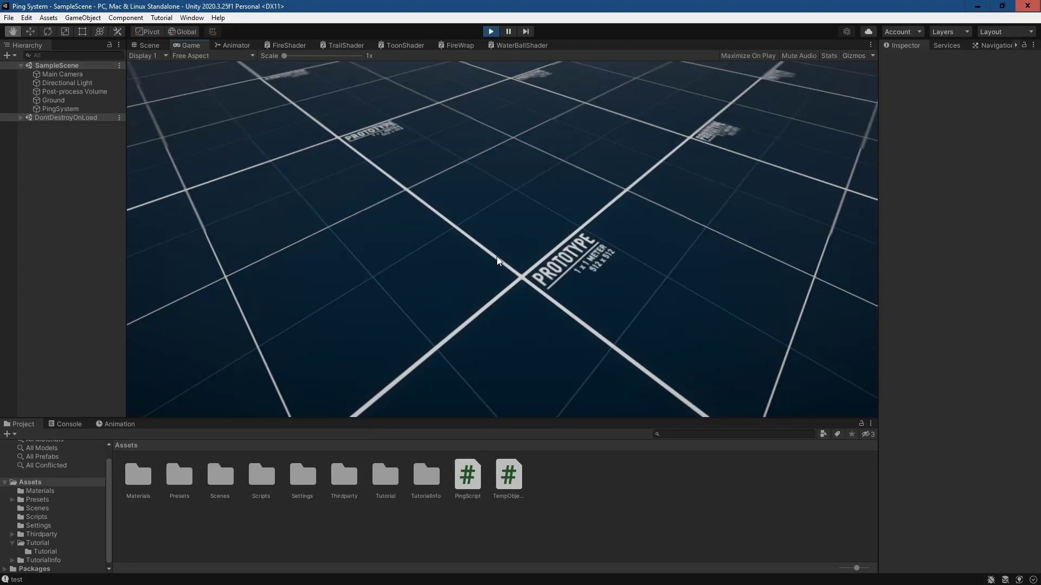
Test the existing markers by placing question-mark and red exclamation pings across the ground
left_click(601, 174)
left_click(357, 190)
left_click(755, 217)
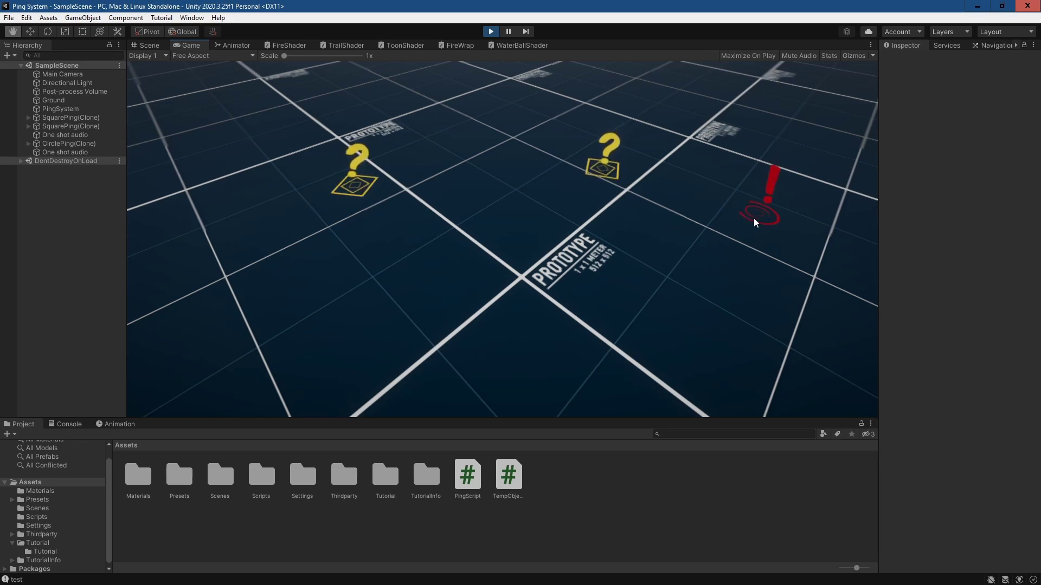
left_click(374, 236)
left_click(659, 154)
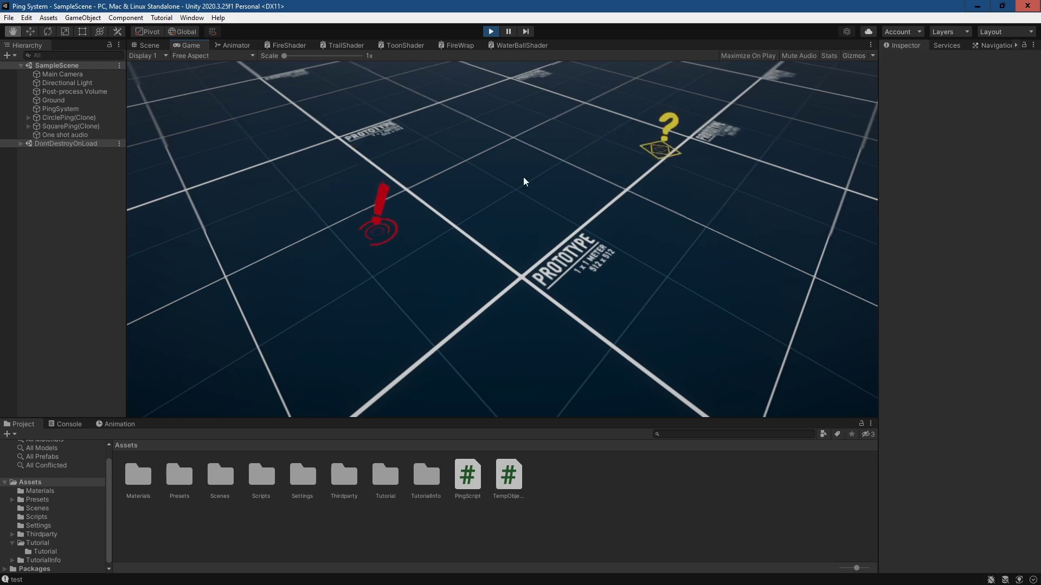
left_click(488, 203)
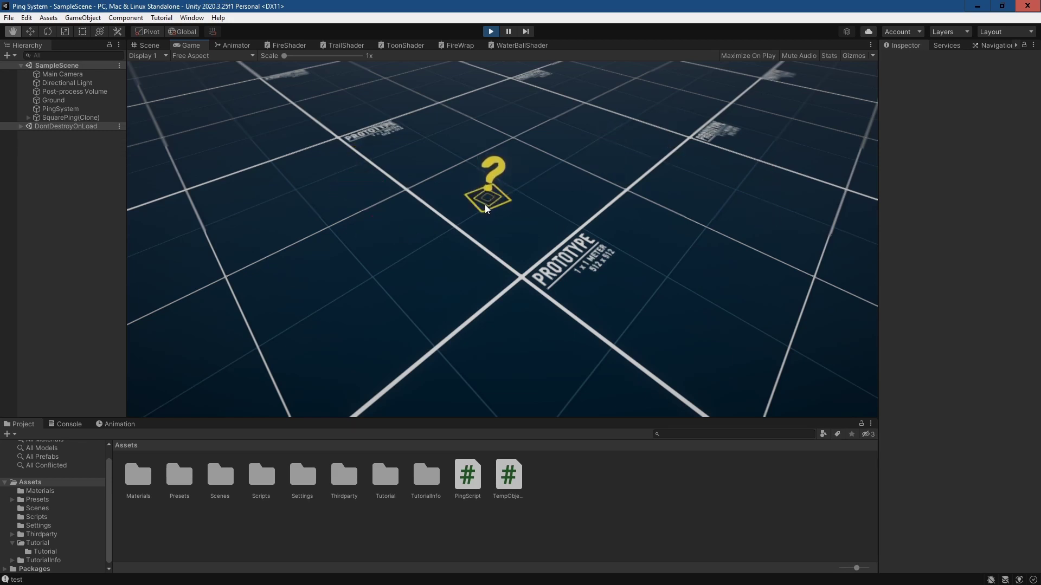
left_click(261, 145)
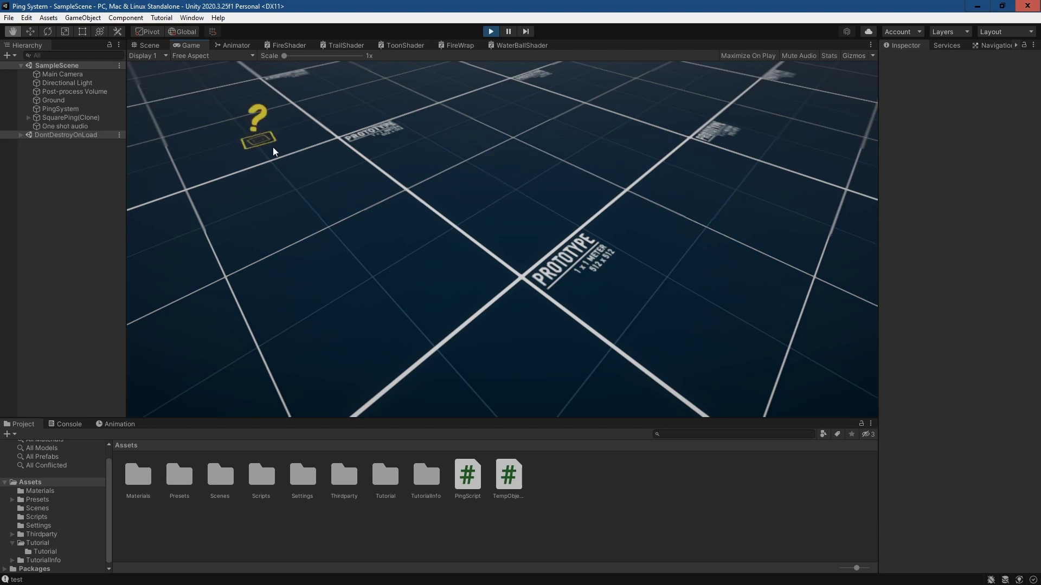
left_click(490, 193)
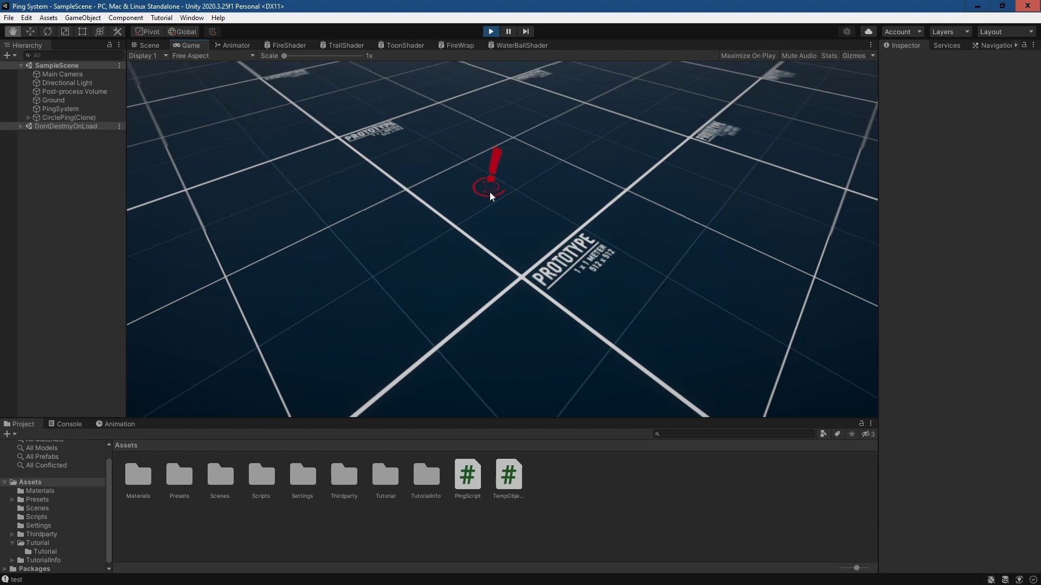
left_click(519, 187)
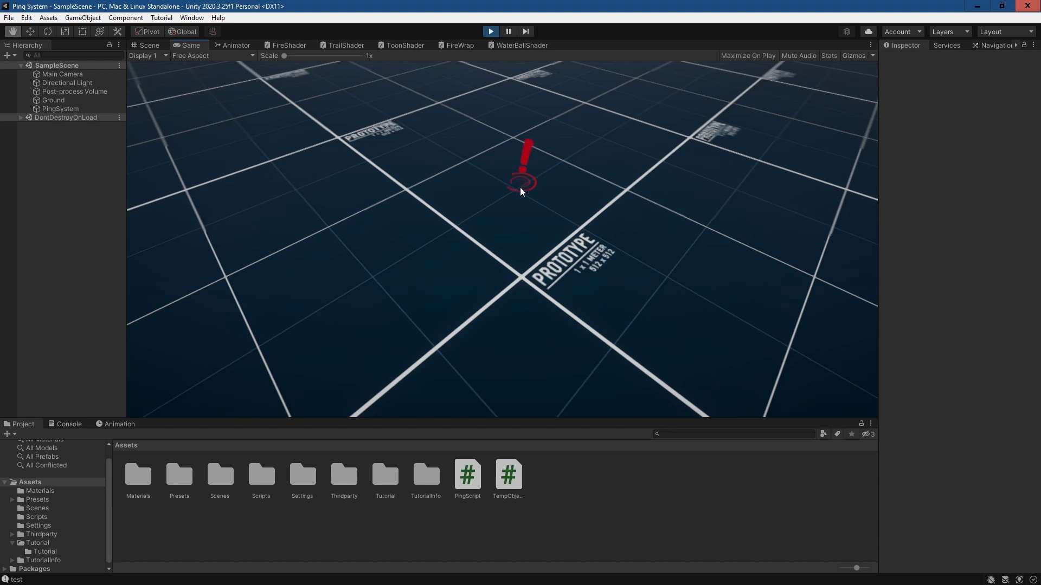
left_click(747, 182)
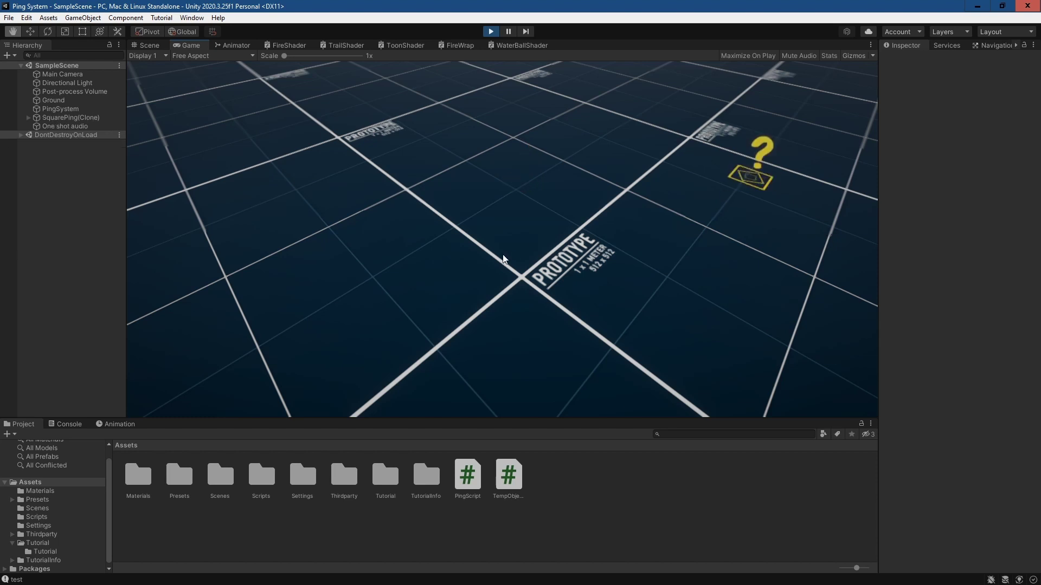
left_click(392, 247)
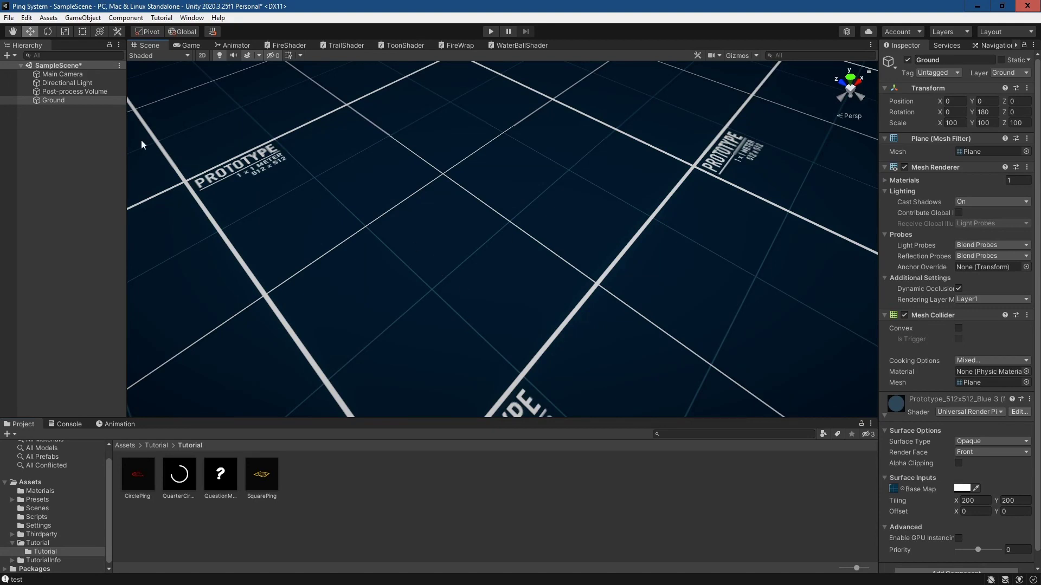
Create an empty object in the Hierarchy named Ping1
right_click(63, 129)
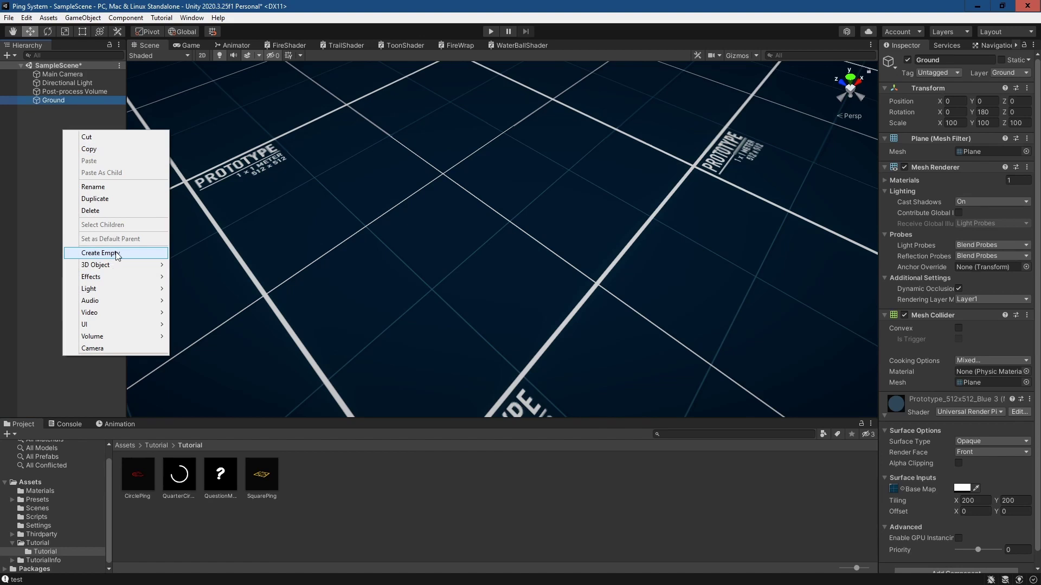
left_click(89, 253)
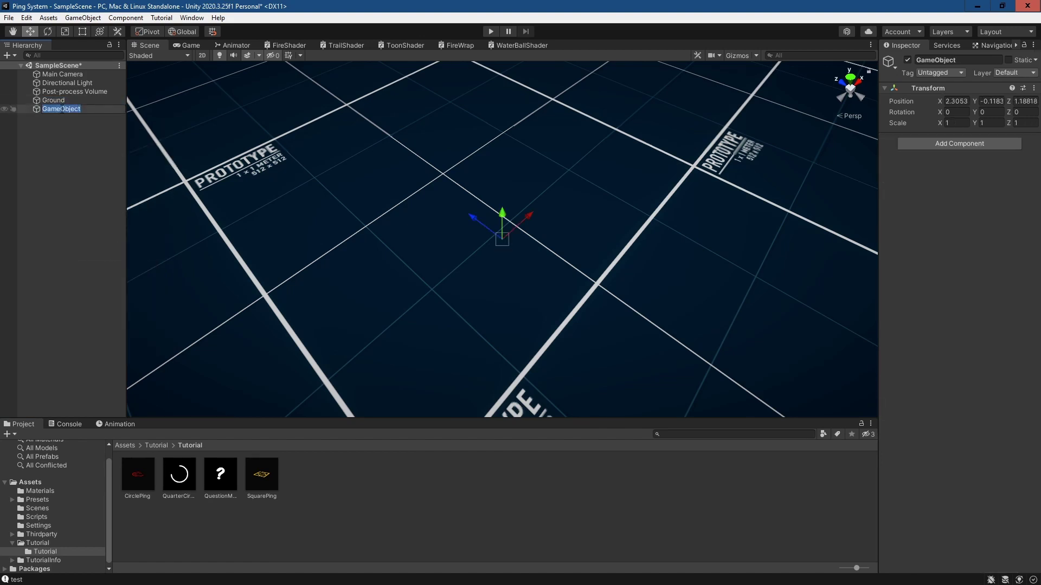
type("Ping1")
key("Return")
Add a child Quad under Ping1, rotate it 90 on X and raise it to Y 0.714
right_click(47, 107)
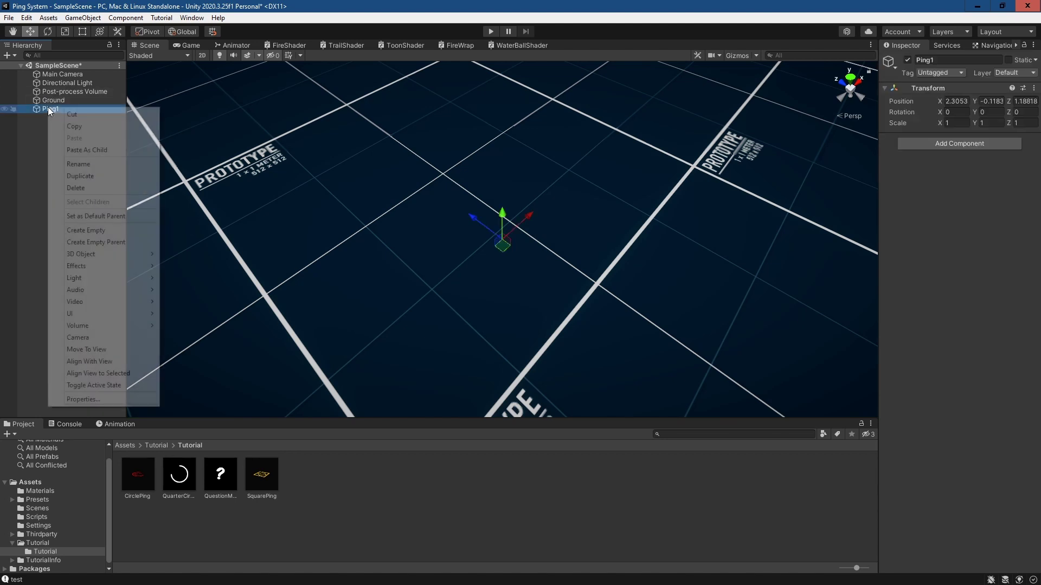
mouse_move(89, 255)
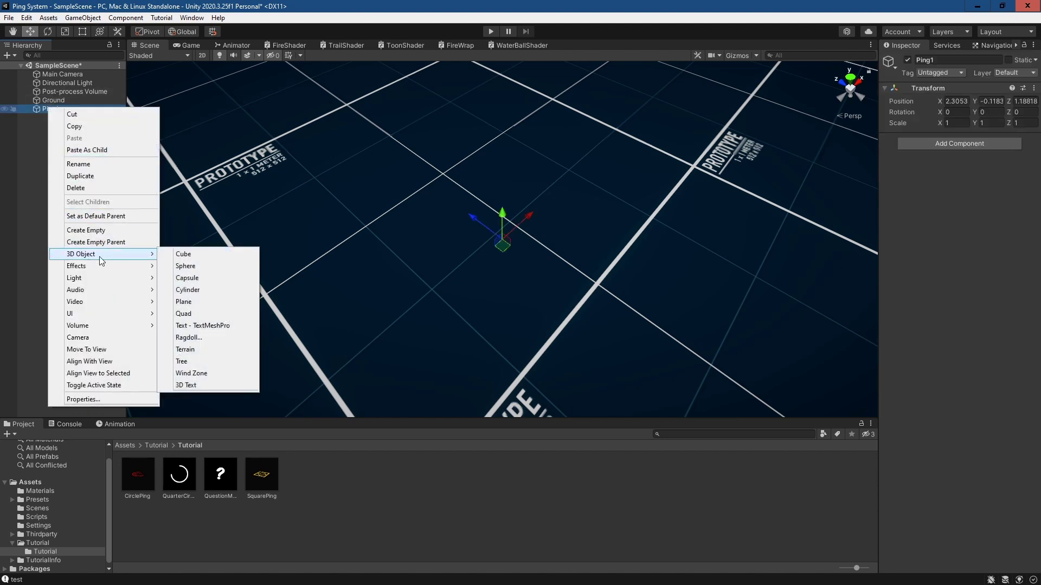
left_click(221, 314)
left_click(58, 116)
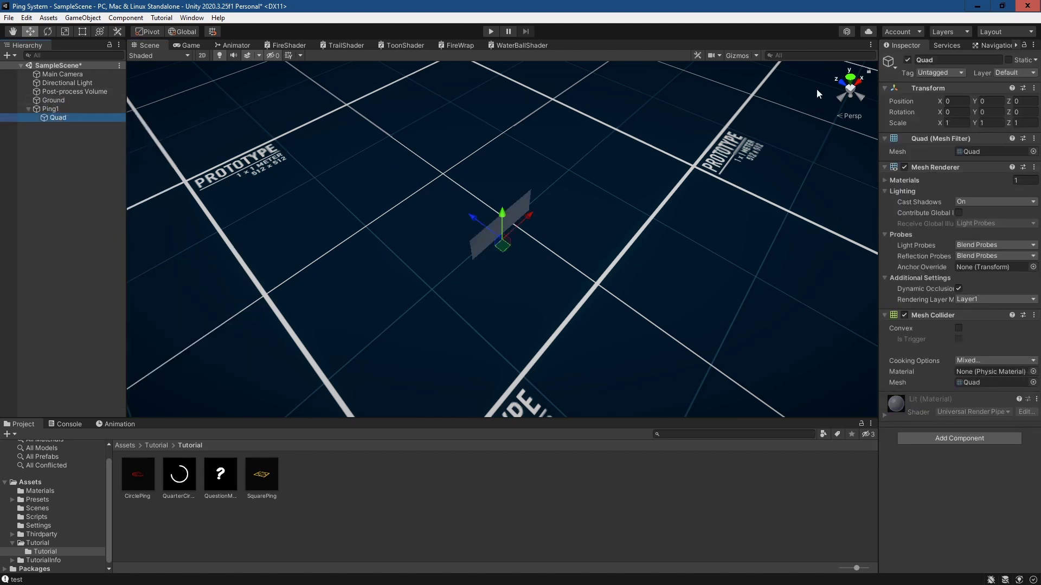
left_click(955, 112)
type("90")
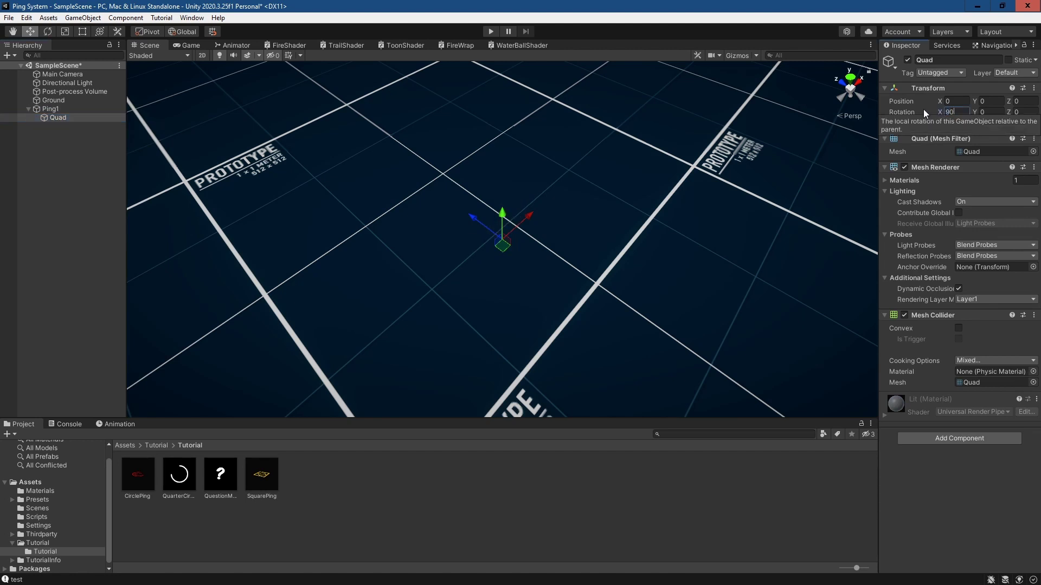
left_click_drag(502, 225, 508, 175)
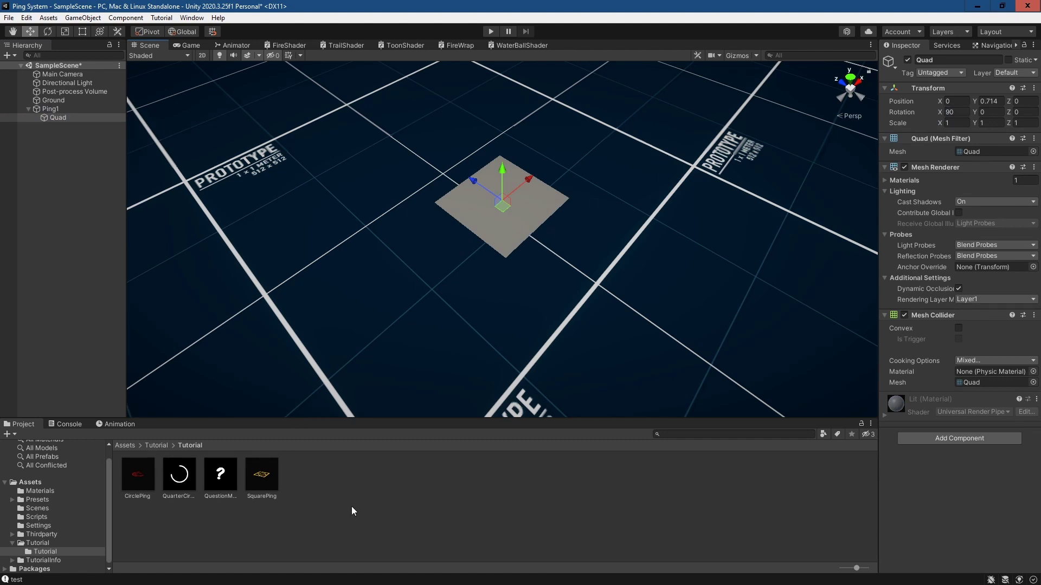
Create a material named PingGraphicmat using the Universal Render Pipeline Unlit shader
right_click(366, 490)
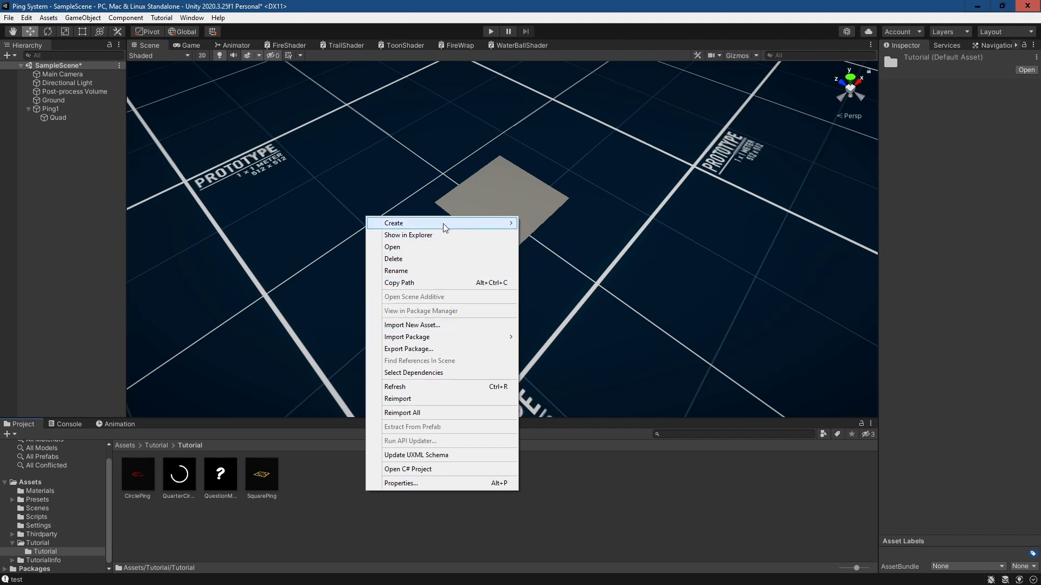
mouse_move(444, 225)
left_click(580, 336)
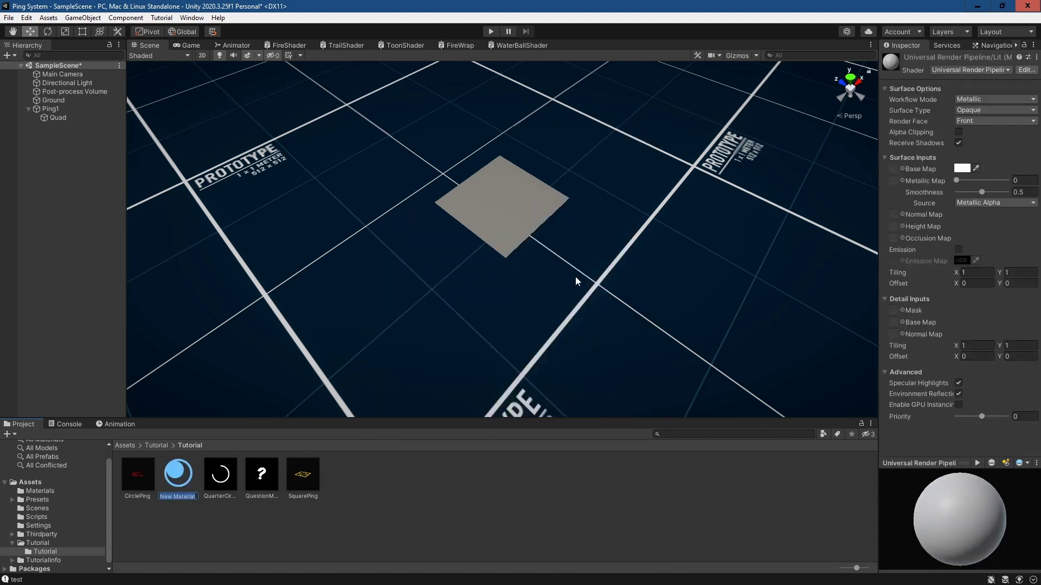
type("P")
type("ingGraphicmat")
key("Return")
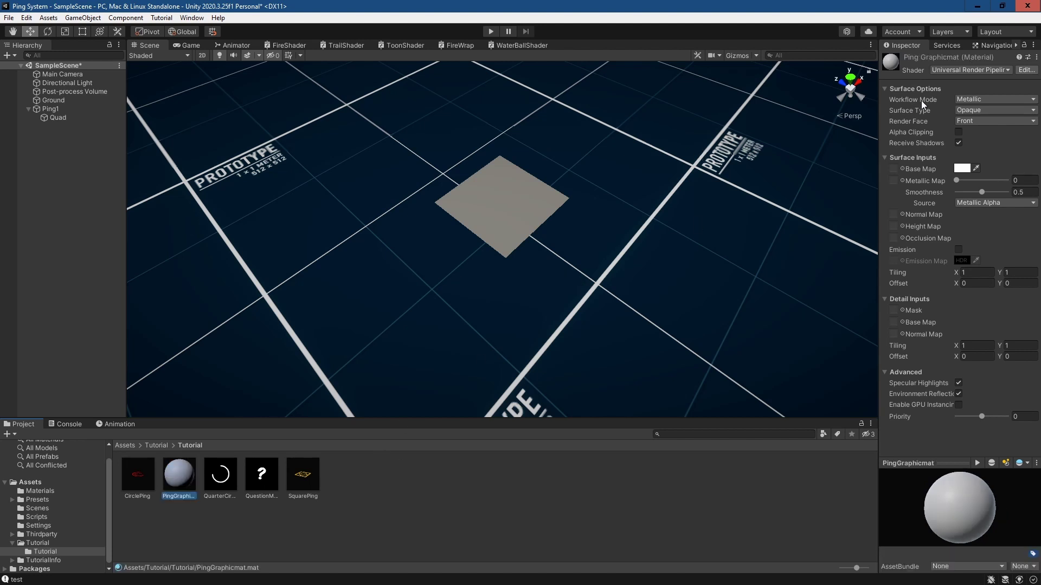
left_click(958, 70)
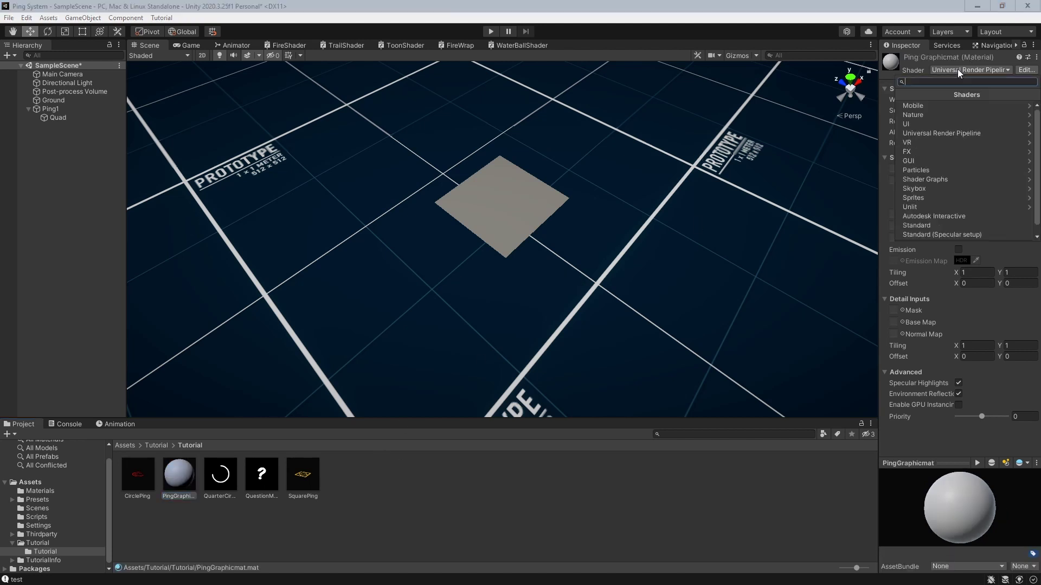
left_click(961, 134)
left_click(922, 188)
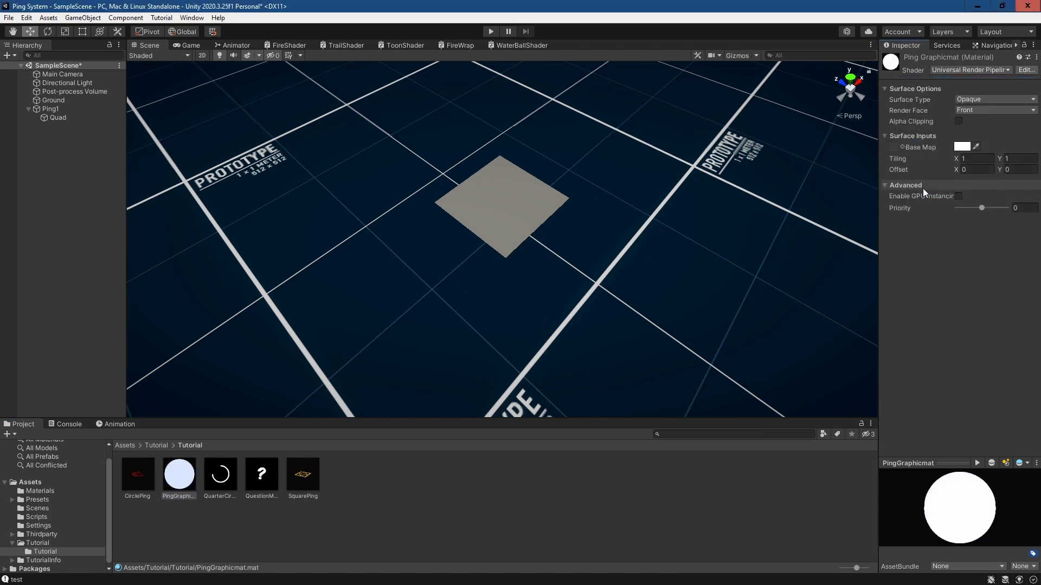
Give PingGraphicmat the QuarterCircle base map and transparent alpha surface, then apply it to the Quad
left_click_drag(219, 476, 894, 145)
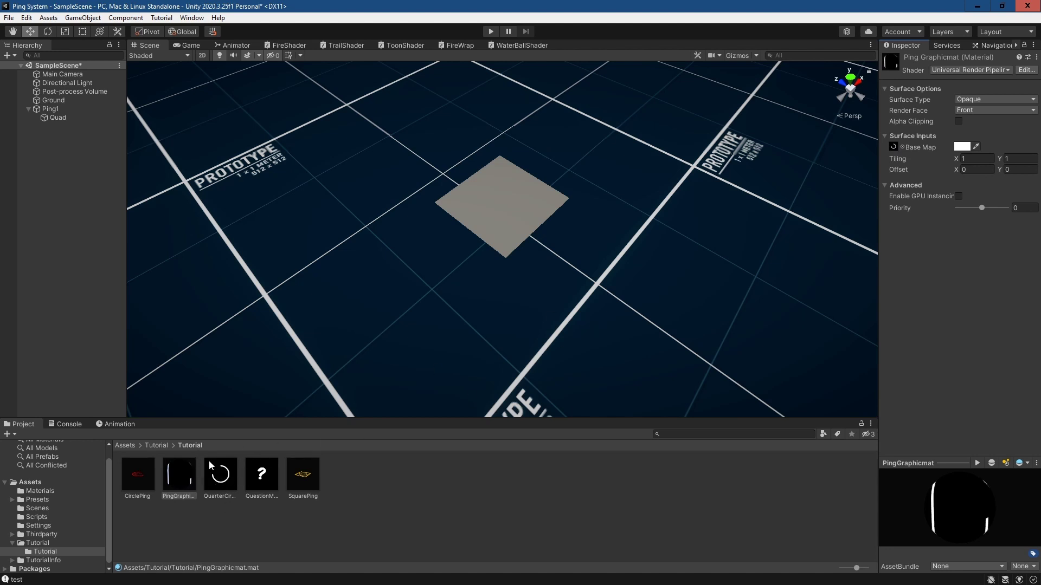
left_click(984, 100)
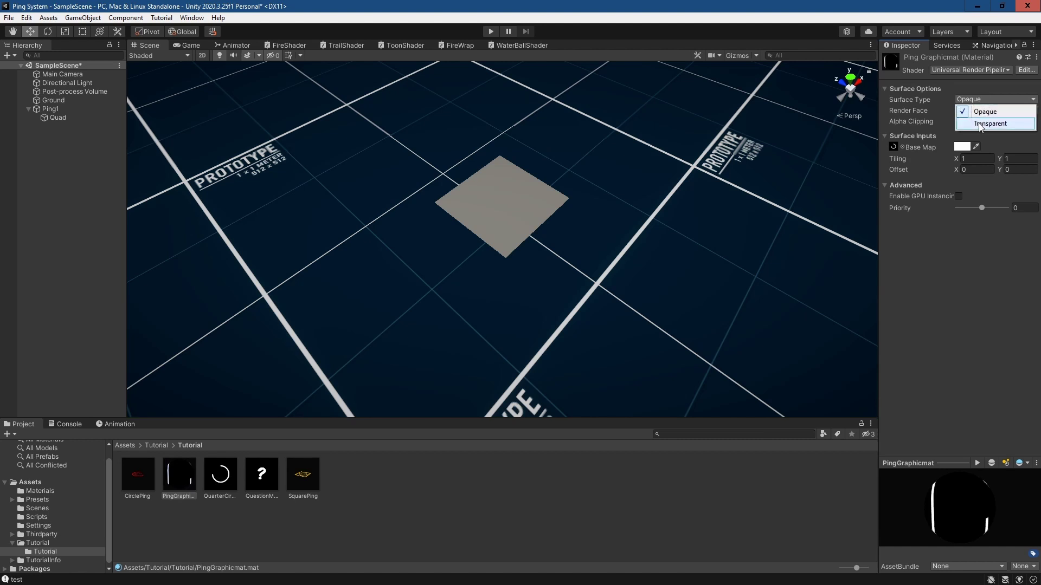
left_click(987, 123)
left_click(981, 110)
left_click(983, 122)
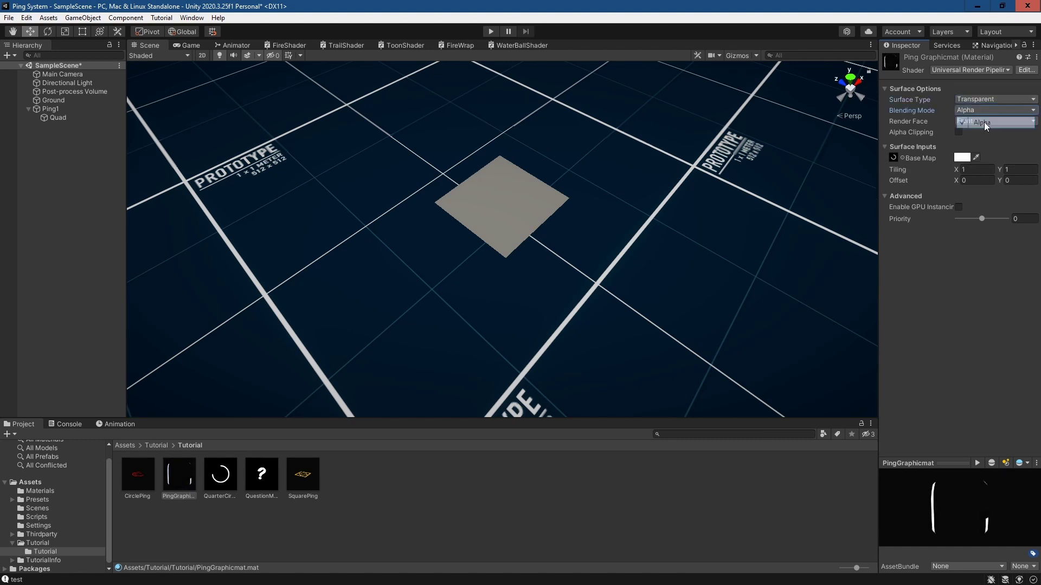
left_click(201, 451)
left_click_drag(201, 451, 511, 205)
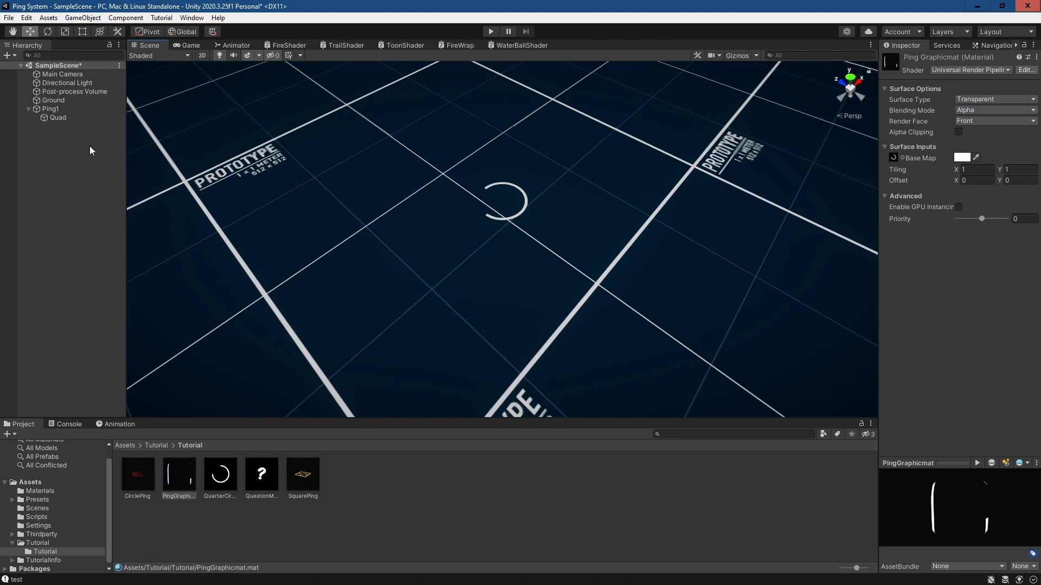
left_click(69, 115)
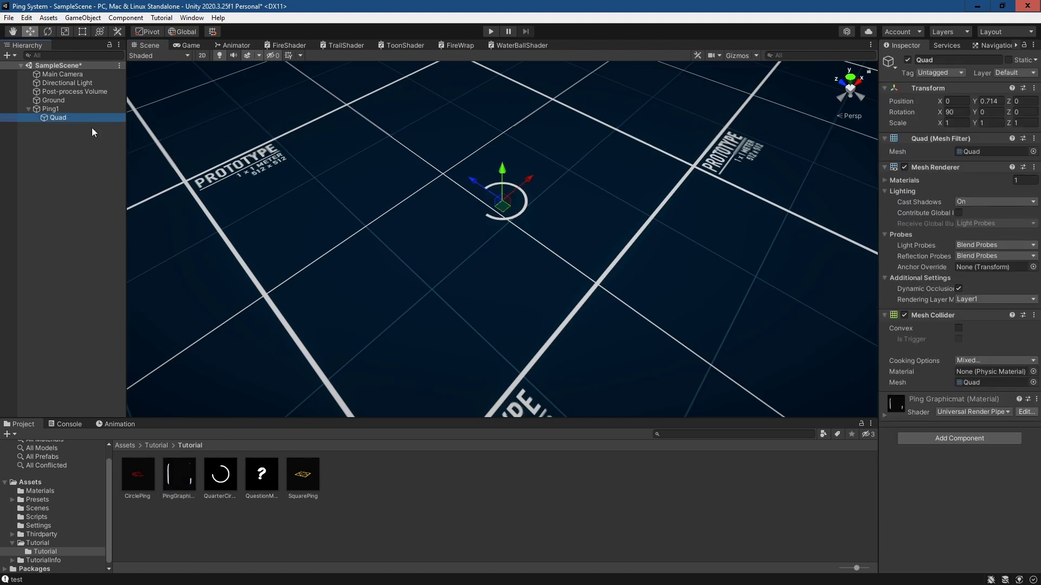
Duplicate the quad into two copies and scale Quad (1) to 0.6
key("ctrl+d")
key("ctrl+d")
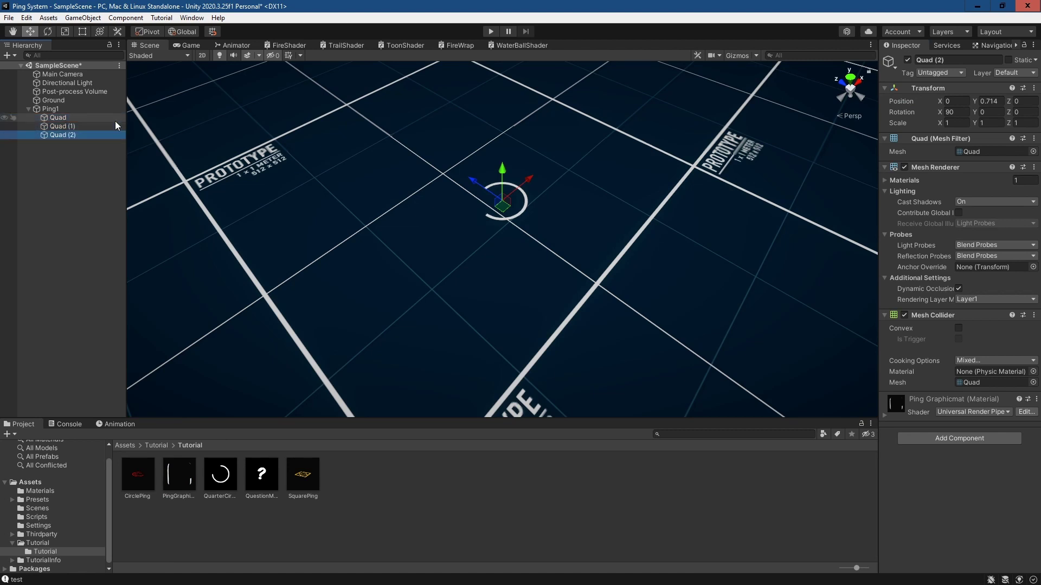
left_click(59, 126)
left_click(957, 123)
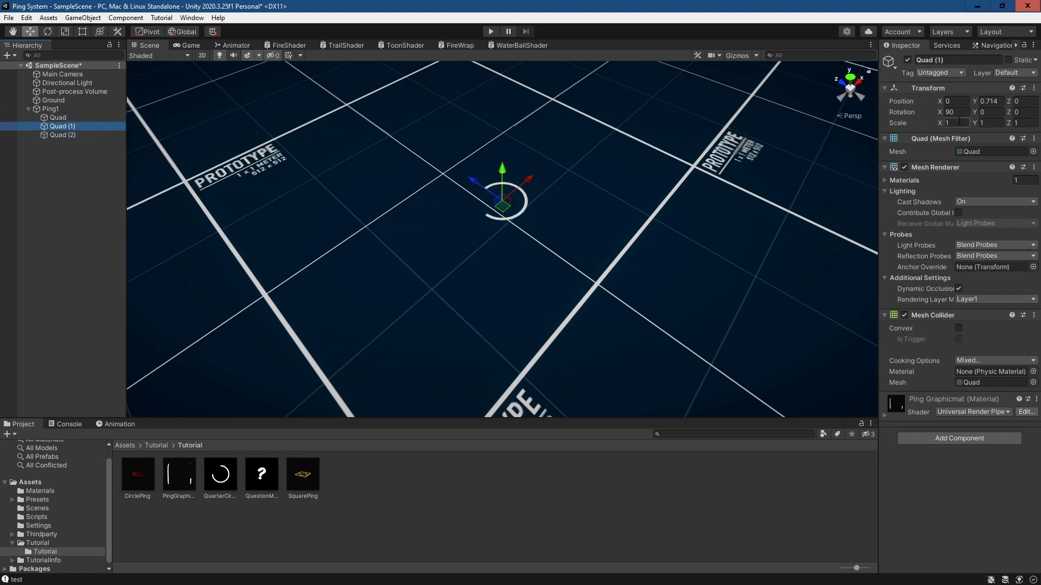
type("0")
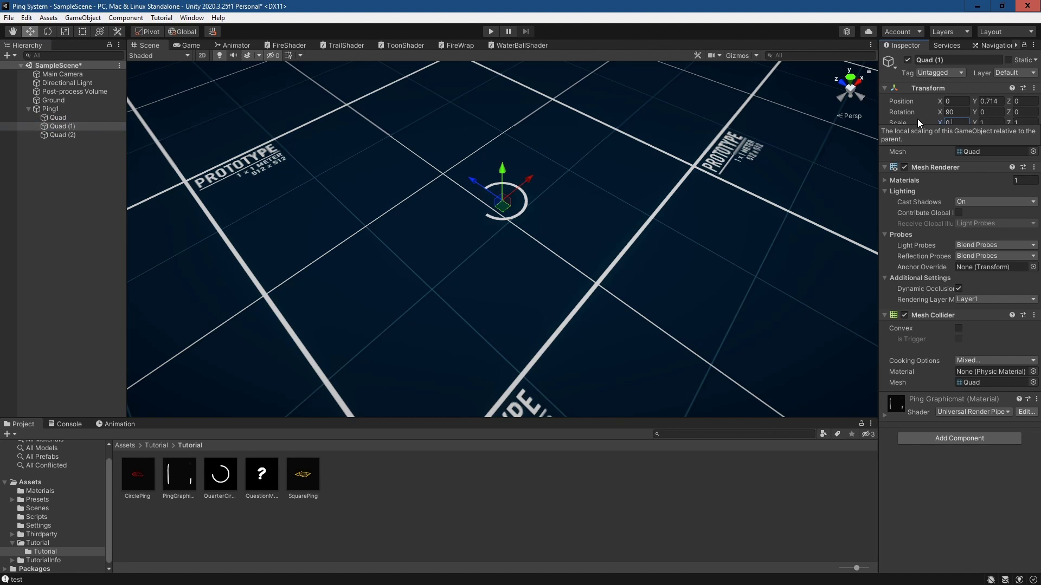
type(".9")
key("BackSpace")
type("6")
key("Tab")
type("0.6")
key("Tab")
type("0")
Scale Quad (2) to 0.3 on X, Y and Z, then select Ping1
left_click(60, 134)
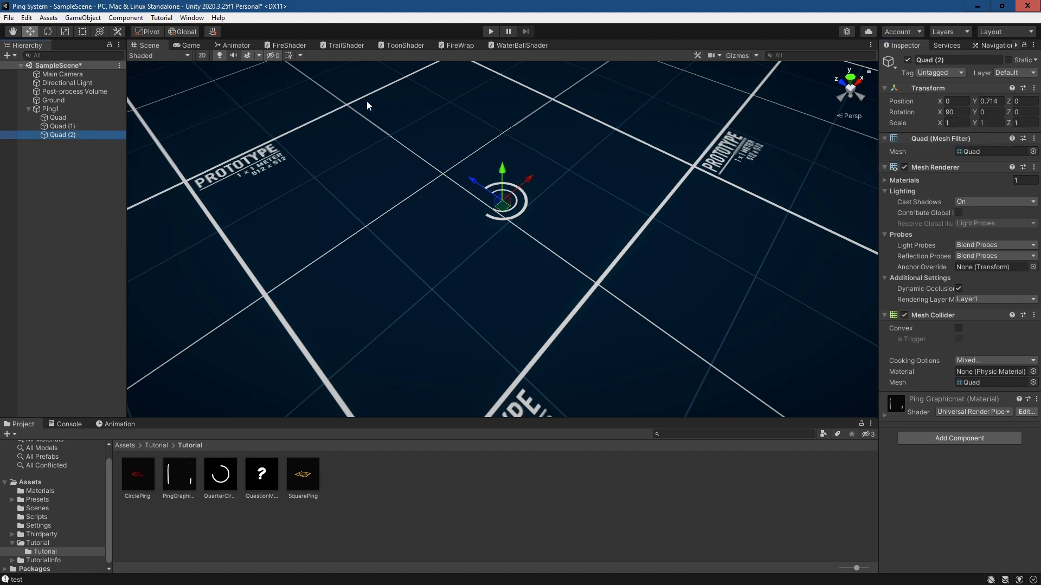
left_click(944, 124)
type("0.3")
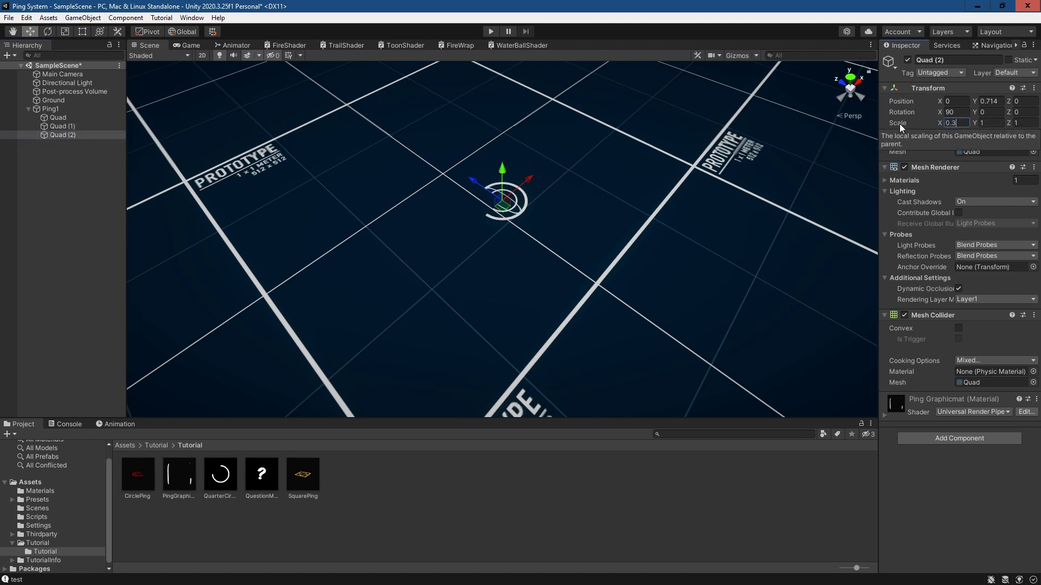
key("Tab")
type("0.3")
key("Tab")
type("0.3")
left_click(60, 117)
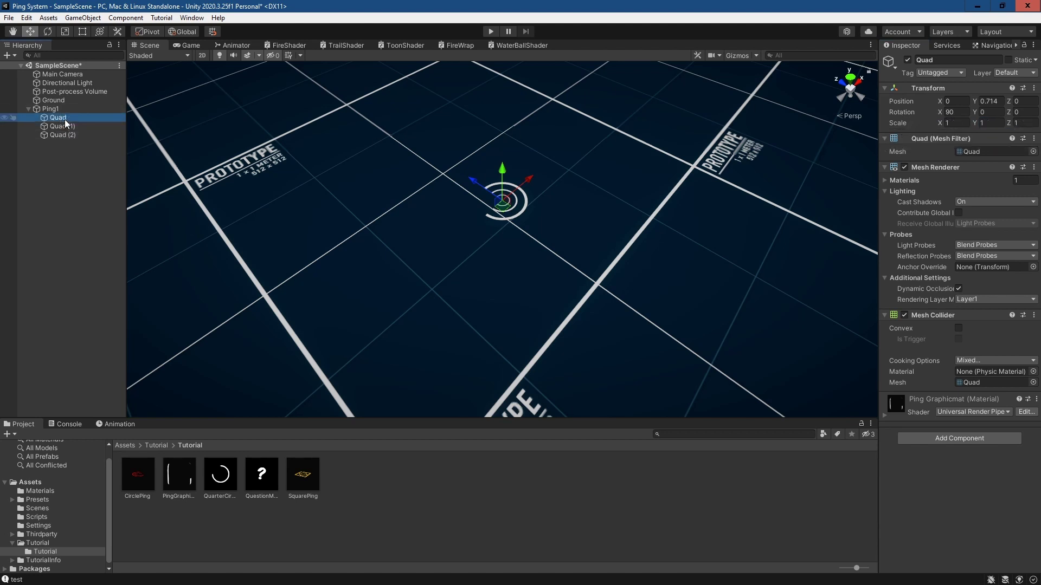
left_click(66, 108)
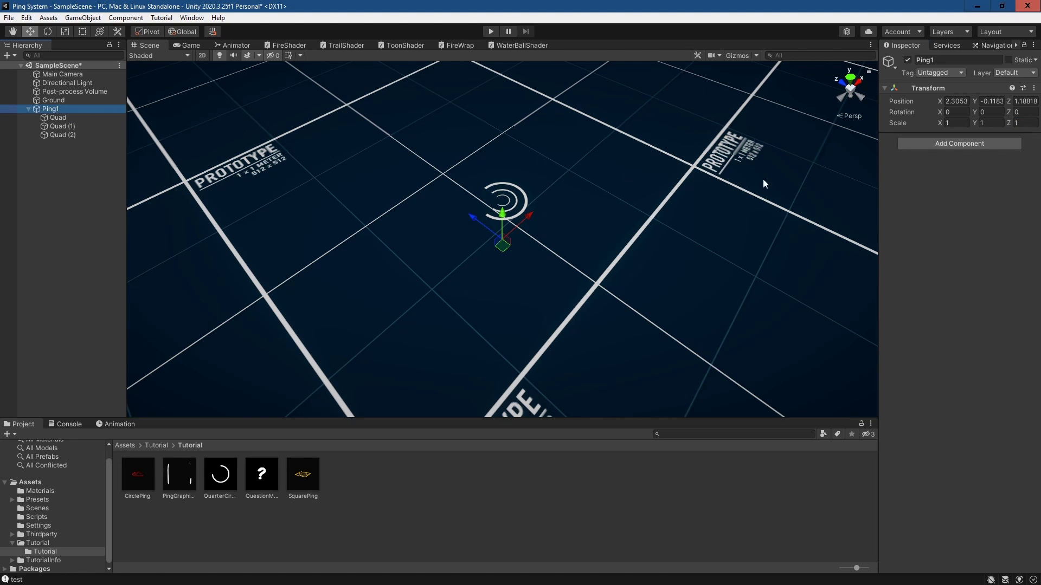
Add an Animator component to Ping1
left_click(951, 144)
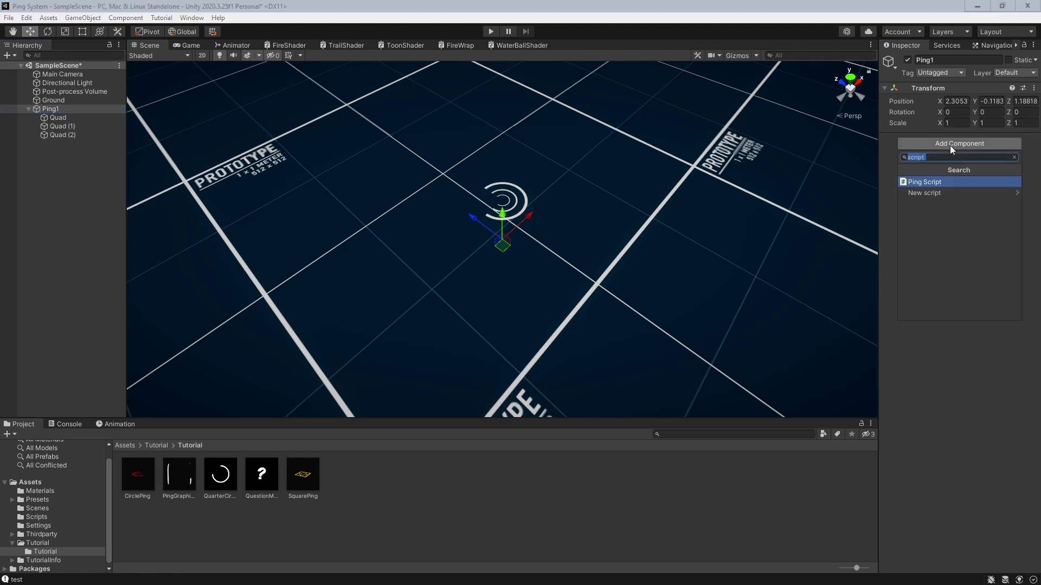
type("anima")
key("Down")
key("Return")
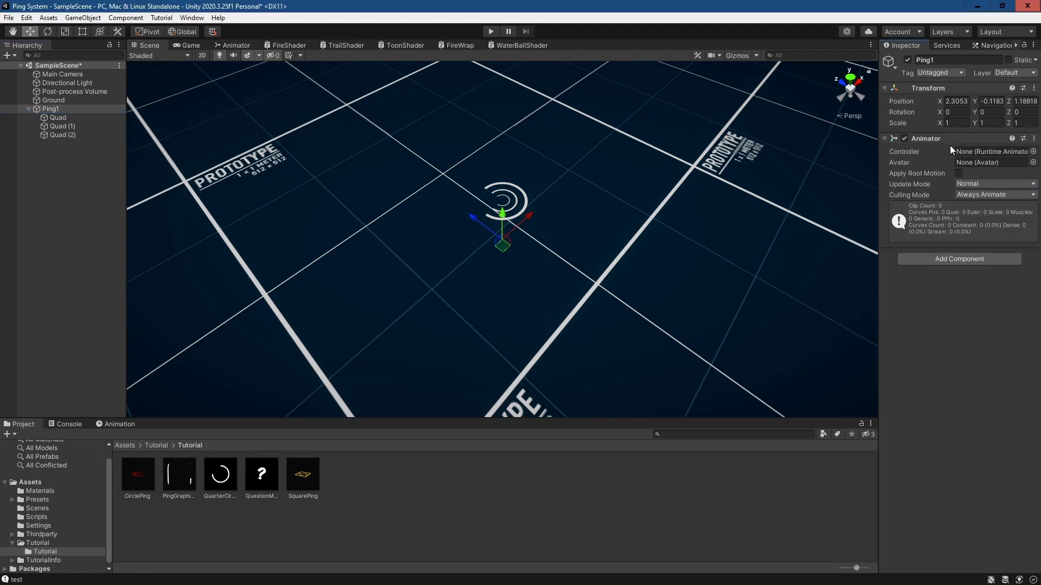
Create a Ping1Anim animator controller in Tutorial and assign it to Ping1's Animator
right_click(372, 490)
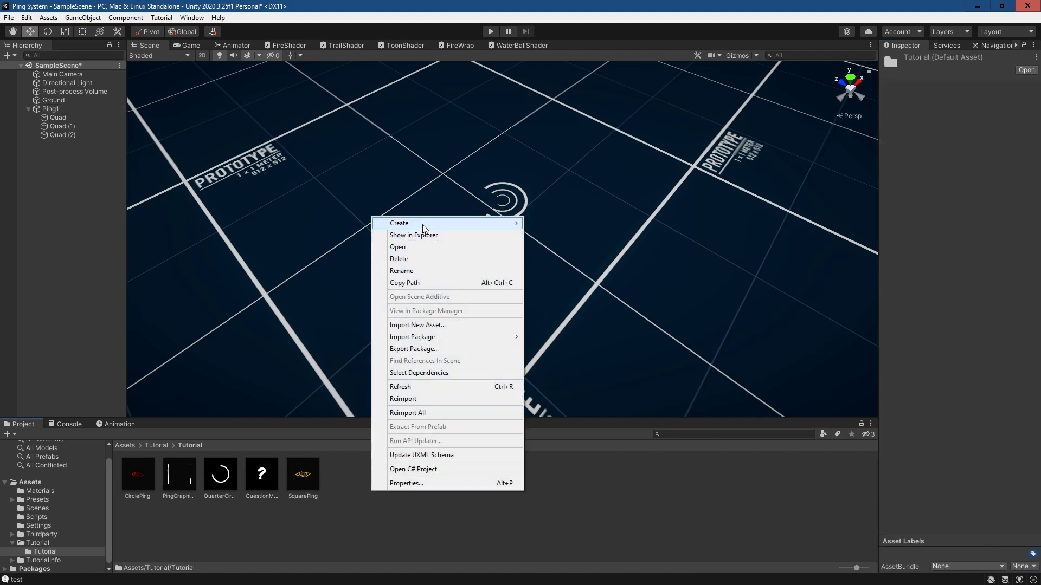
mouse_move(426, 223)
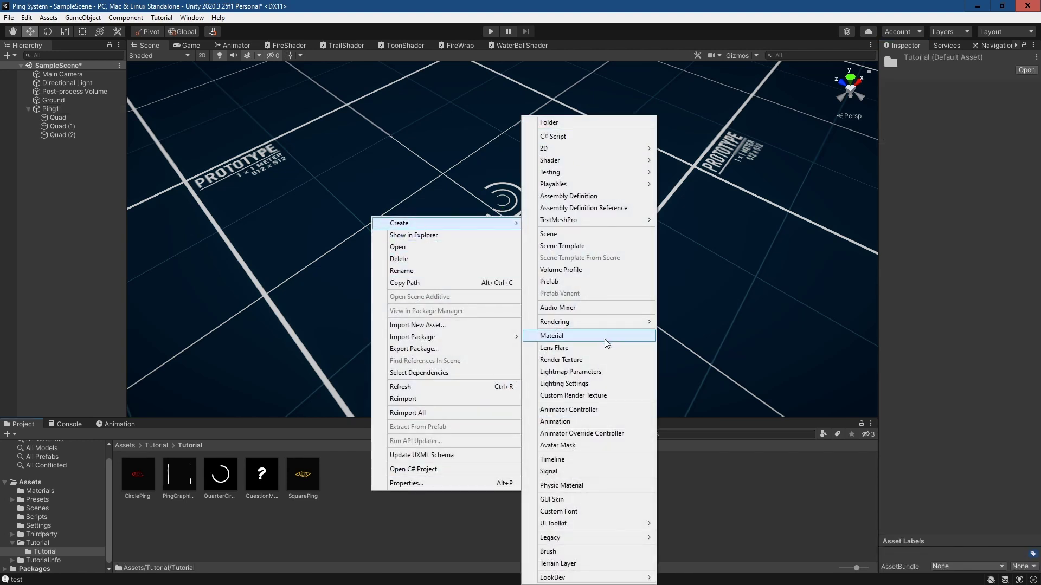
left_click(595, 412)
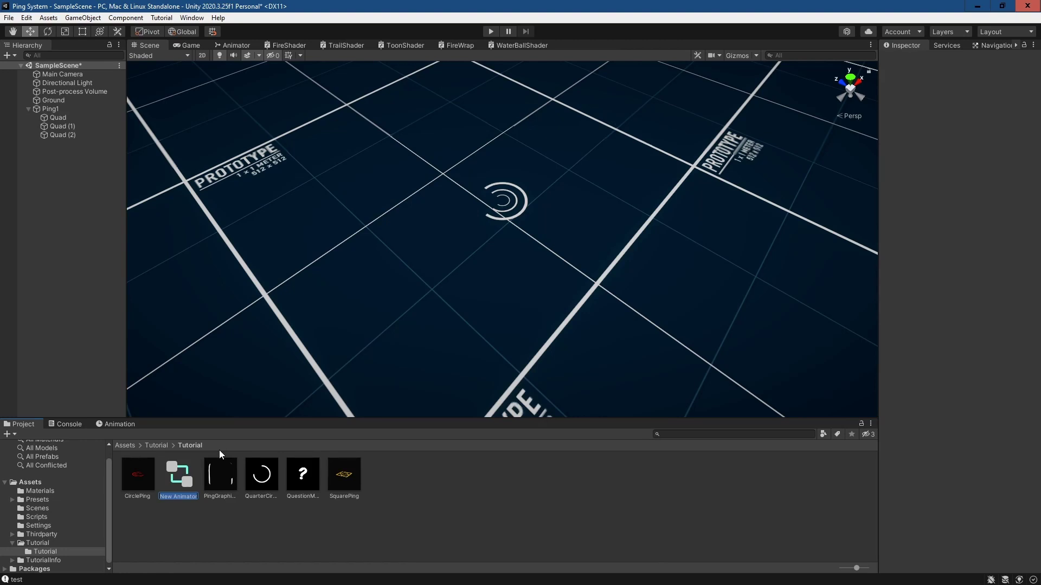
type("Ping1Anim")
key("Return")
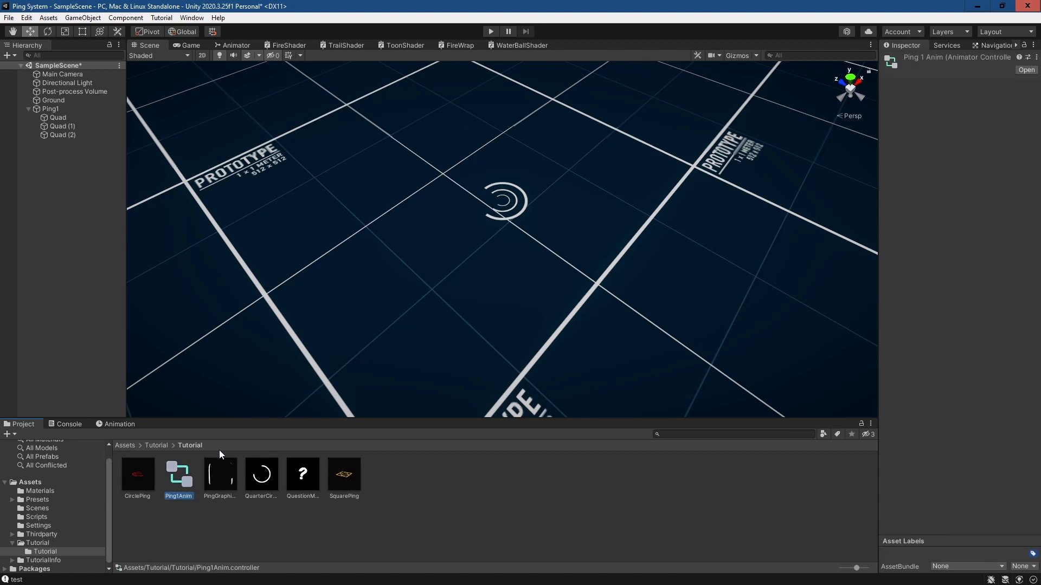
left_click(54, 109)
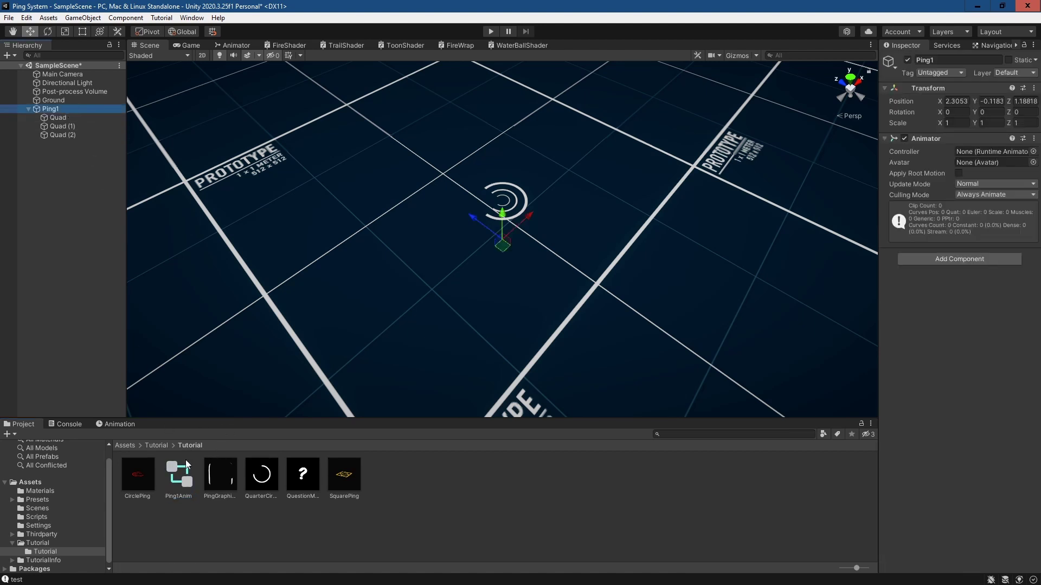
left_click_drag(184, 476, 981, 148)
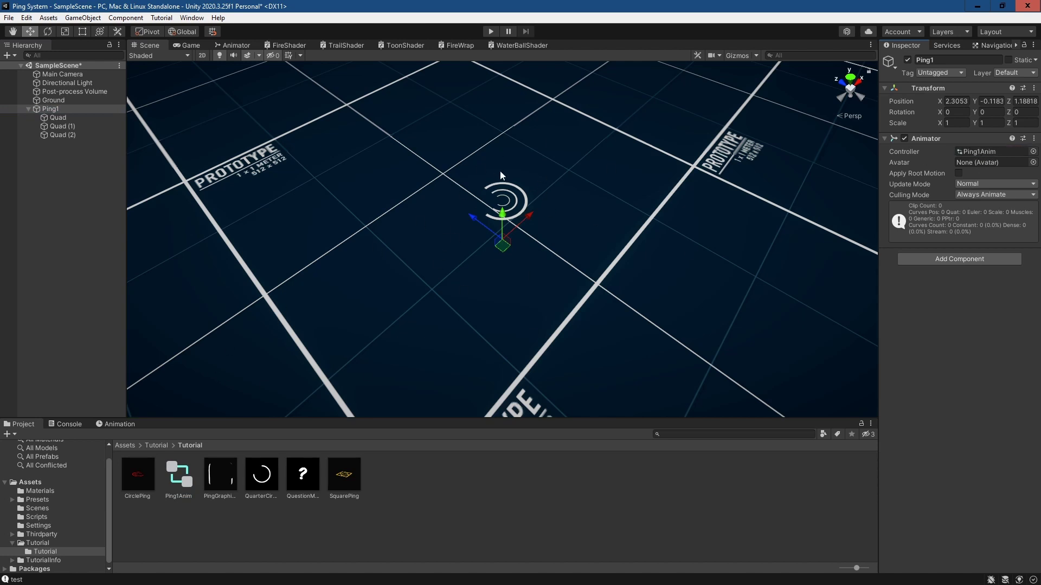
left_click(95, 128)
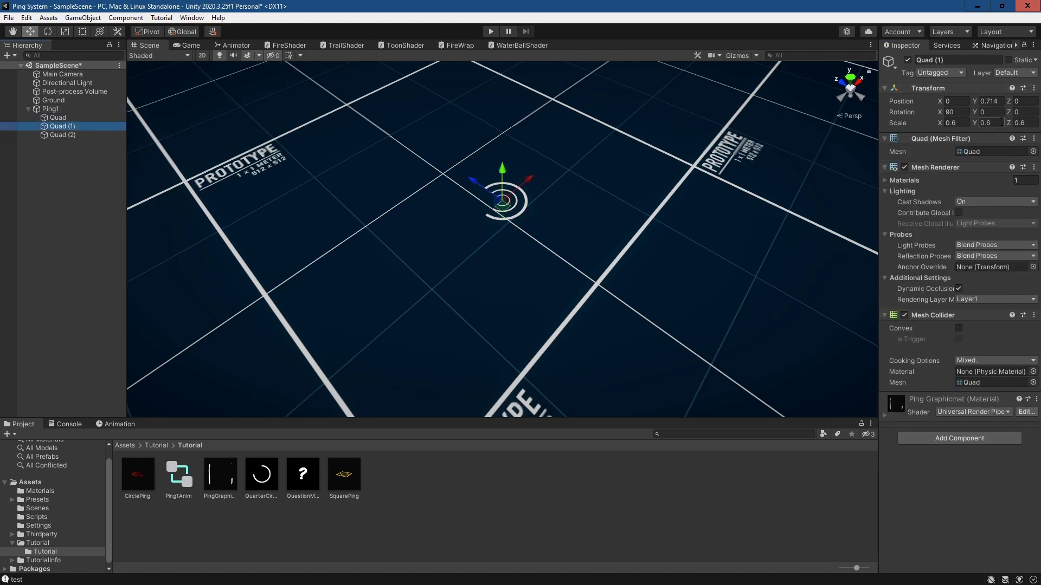
Enter 180 for Quad (1)'s Y rotation, then bring up the Animation panel
left_click(1000, 122)
left_click(989, 111)
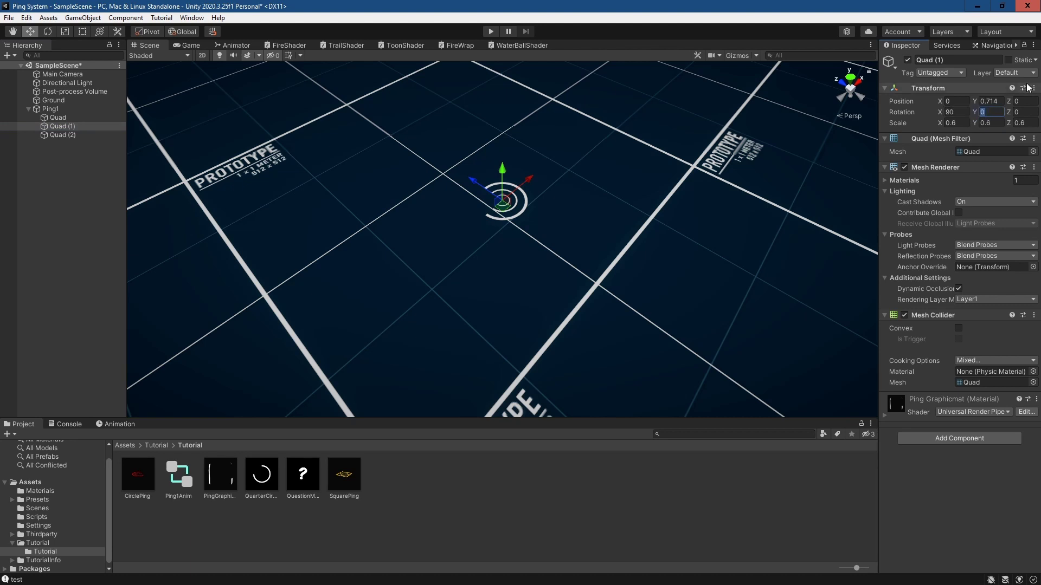
type("90")
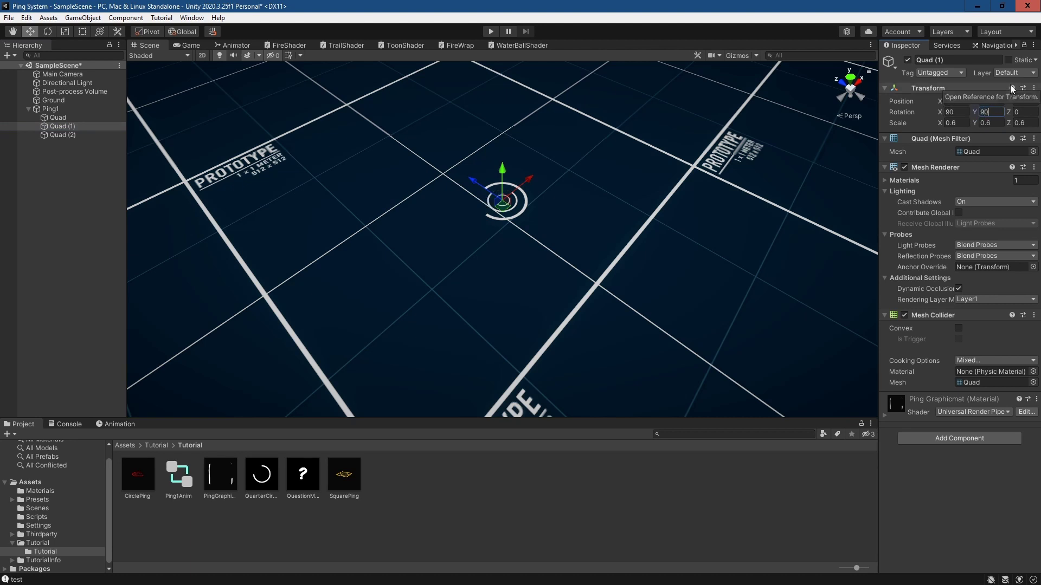
key("BackSpace")
key("BackSpace")
type("180")
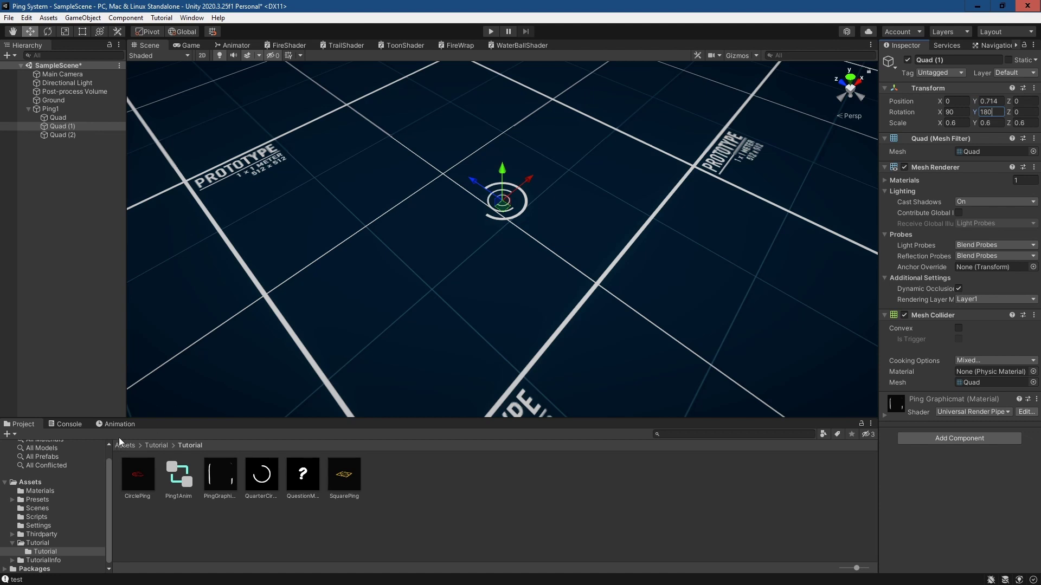
left_click(118, 424)
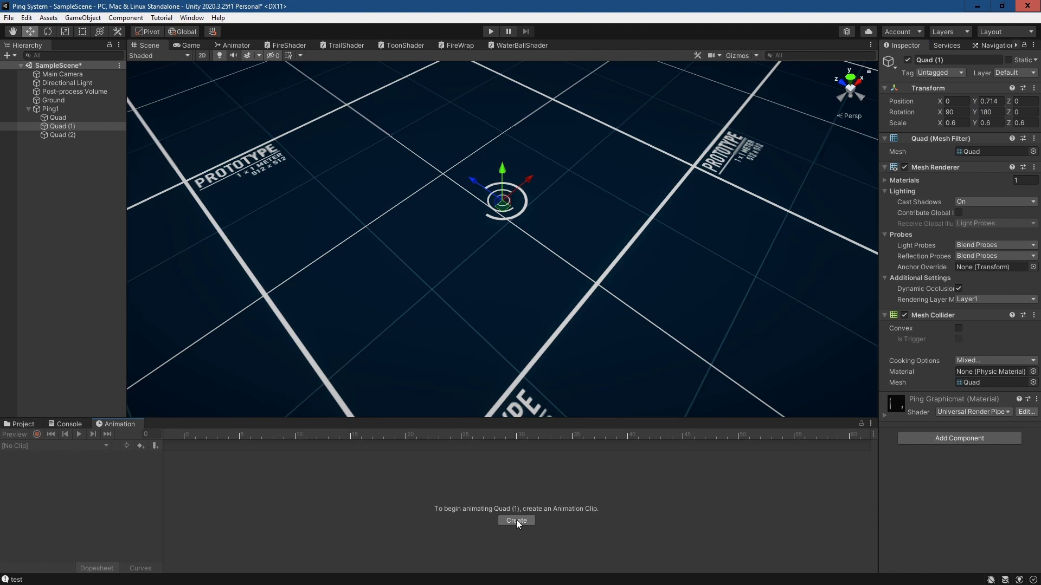
From the Animation window, create and save a clip named PingAnim1 for Quad (1)
left_click(195, 18)
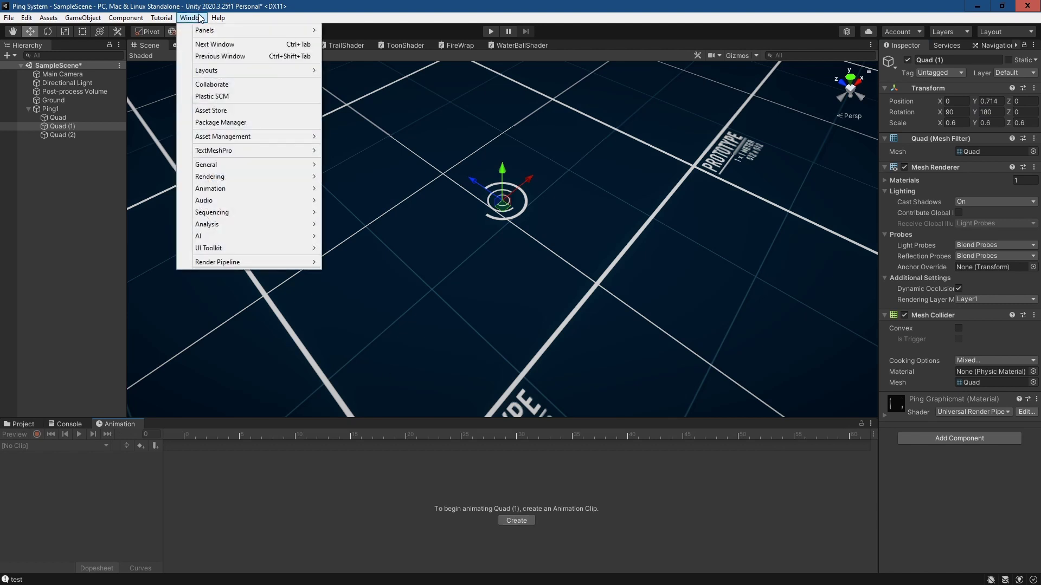
mouse_move(233, 189)
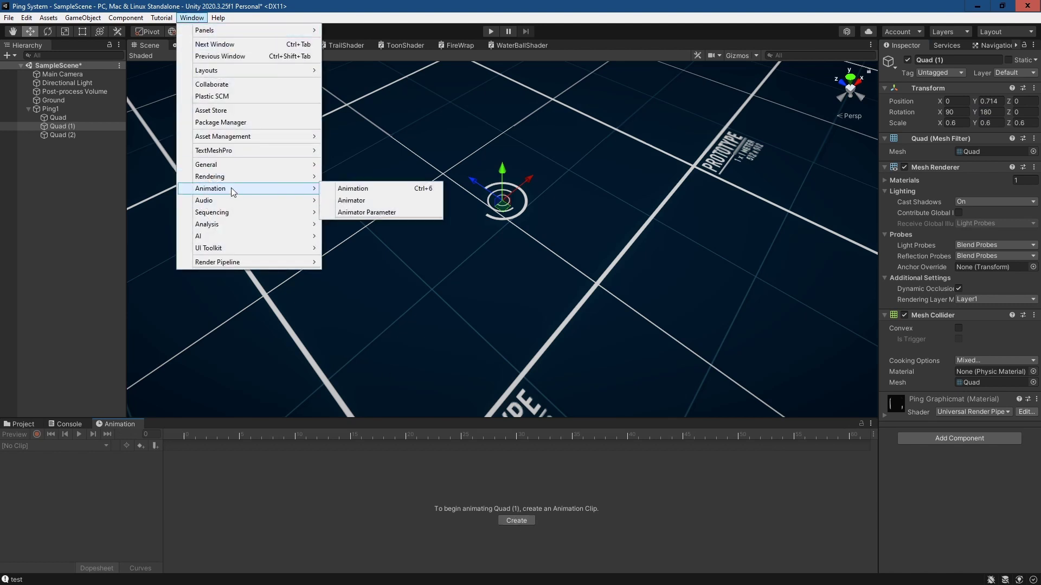
left_click(374, 189)
left_click(514, 521)
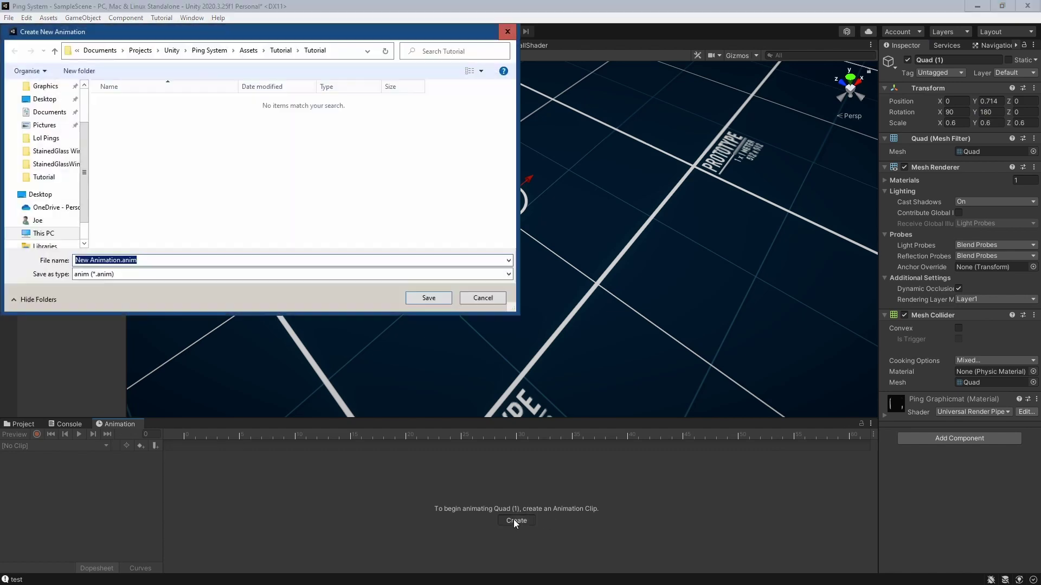
type("Pi")
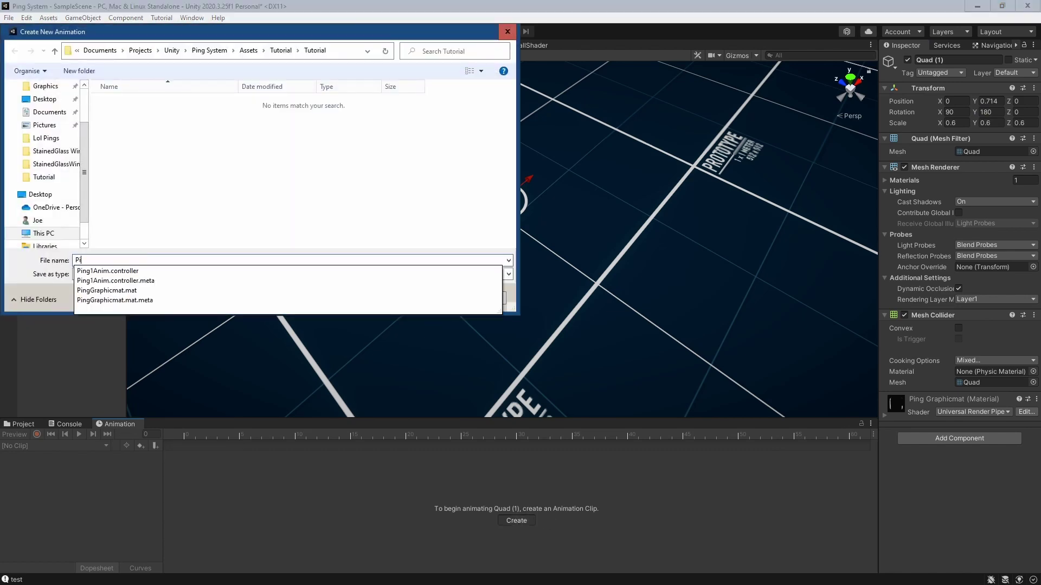
type("ngAnim")
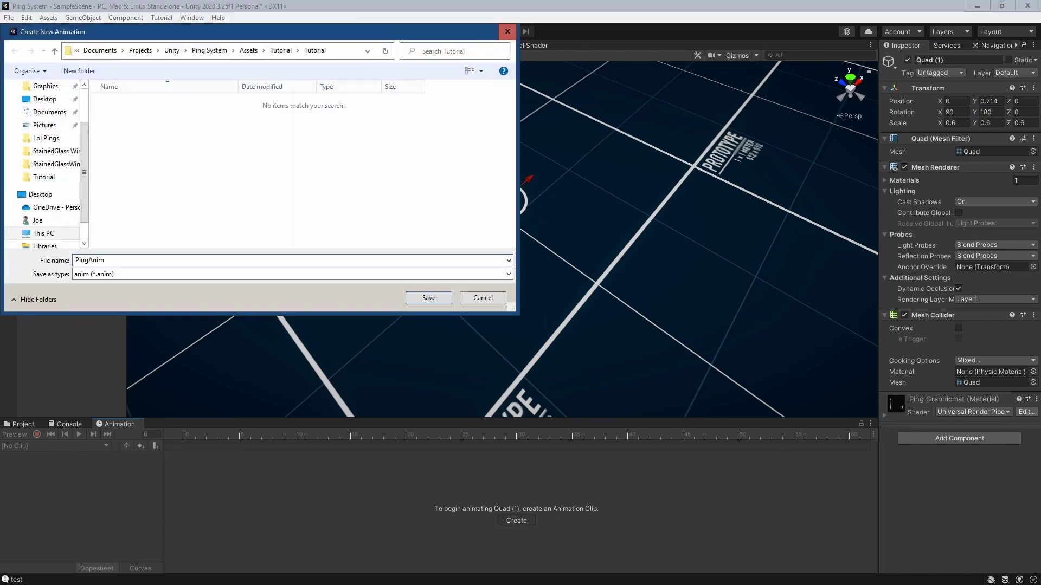
type("1")
left_click(429, 299)
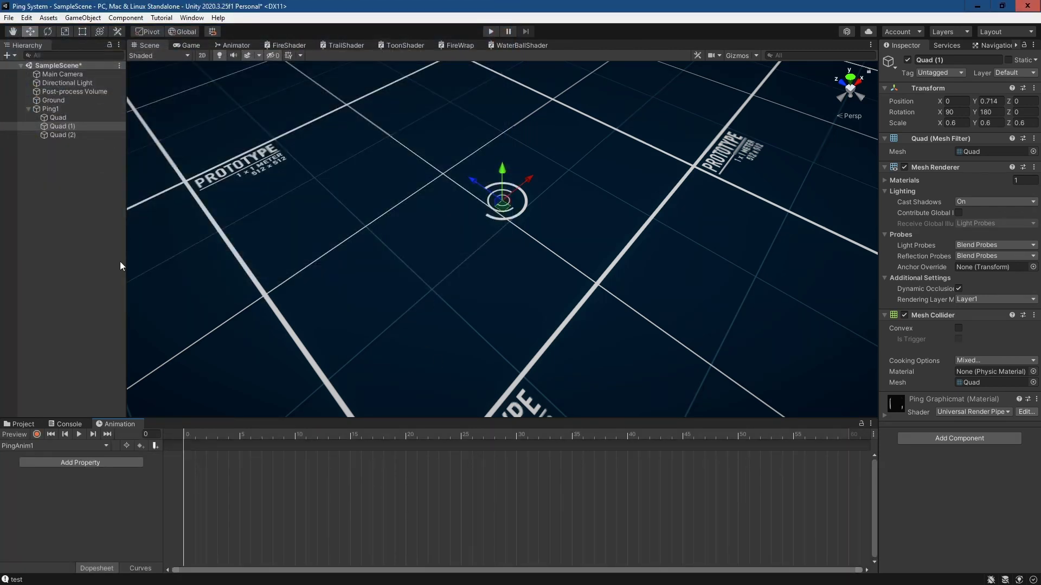
Turn on keyframe recording with Quad selected and move the playhead out to frame 200
left_click(38, 434)
left_click(58, 118)
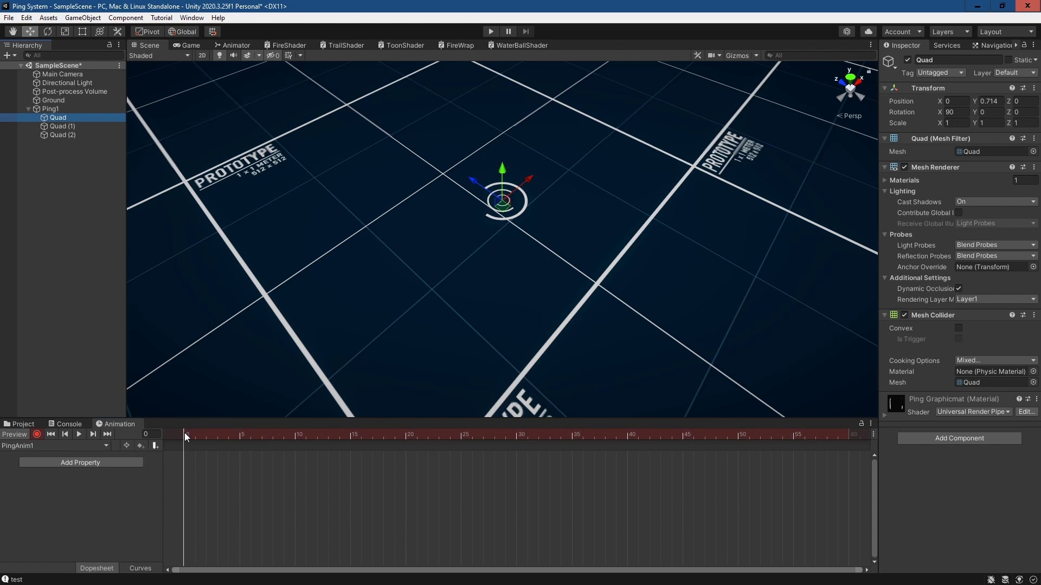
left_click_drag(185, 433, 853, 441)
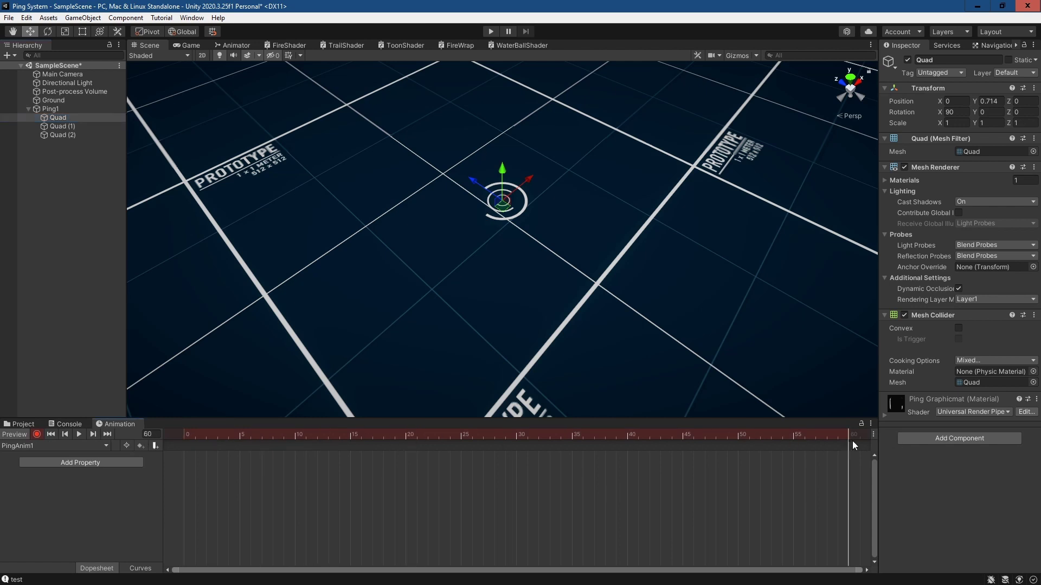
scroll(691, 477, "down", 5)
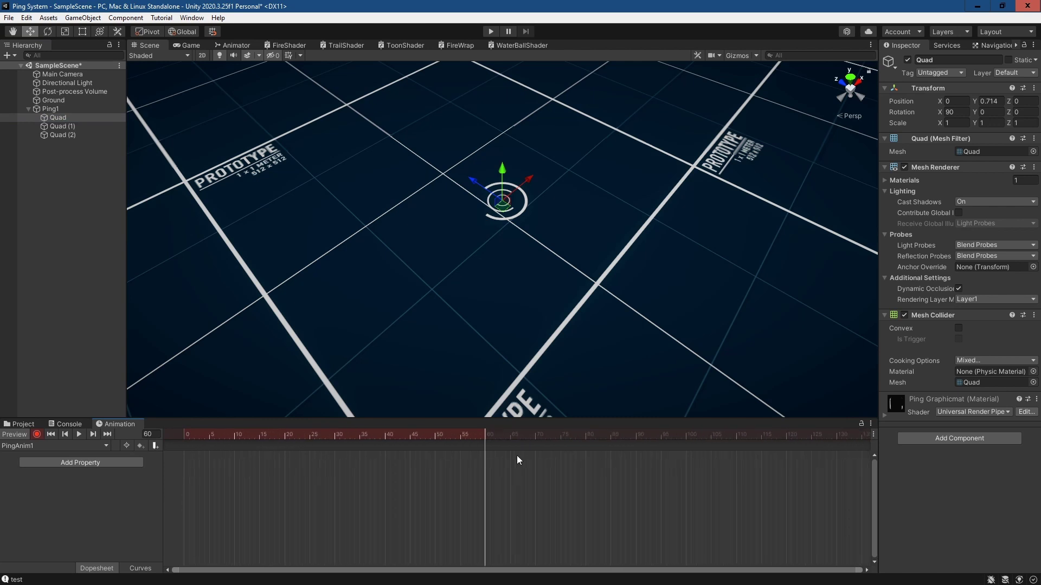
scroll(516, 454, "down", 5)
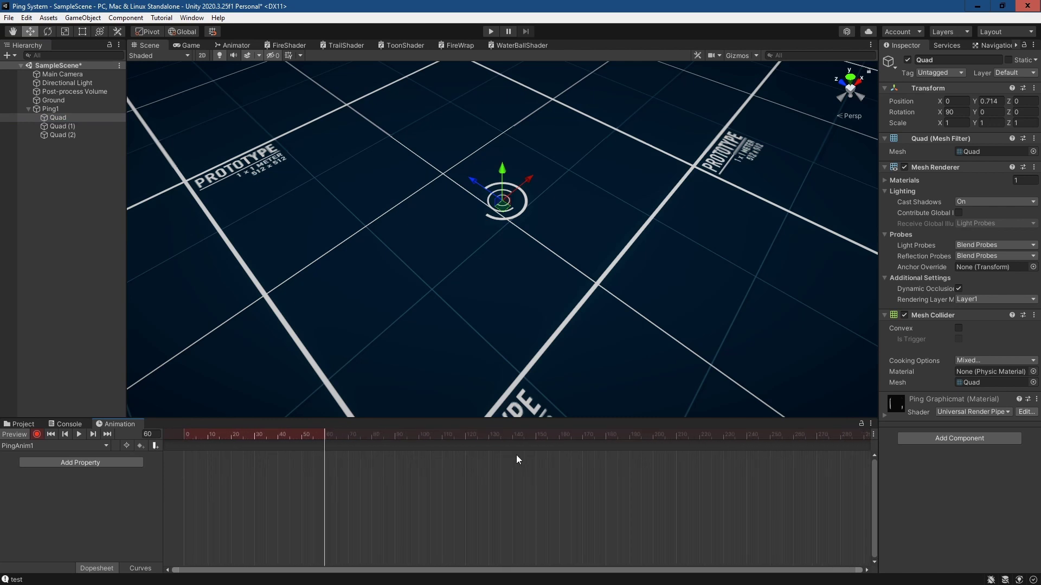
scroll(516, 455, "down", 1)
left_click_drag(320, 434, 639, 440)
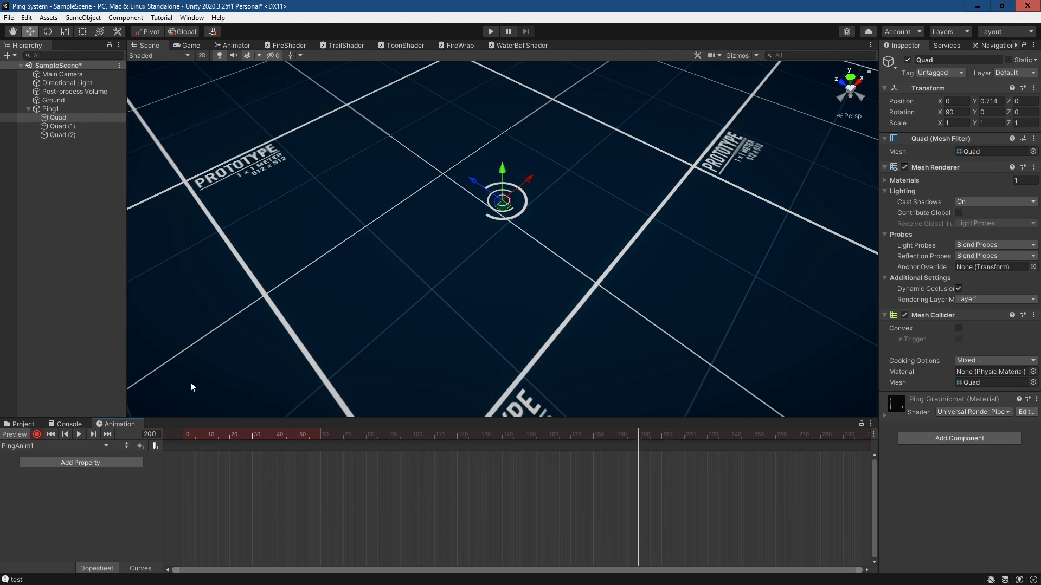
At frame 200, key Y rotation: Quad -360, Quad (1) 540, Quad (2) -360
left_click(984, 113)
type("36")
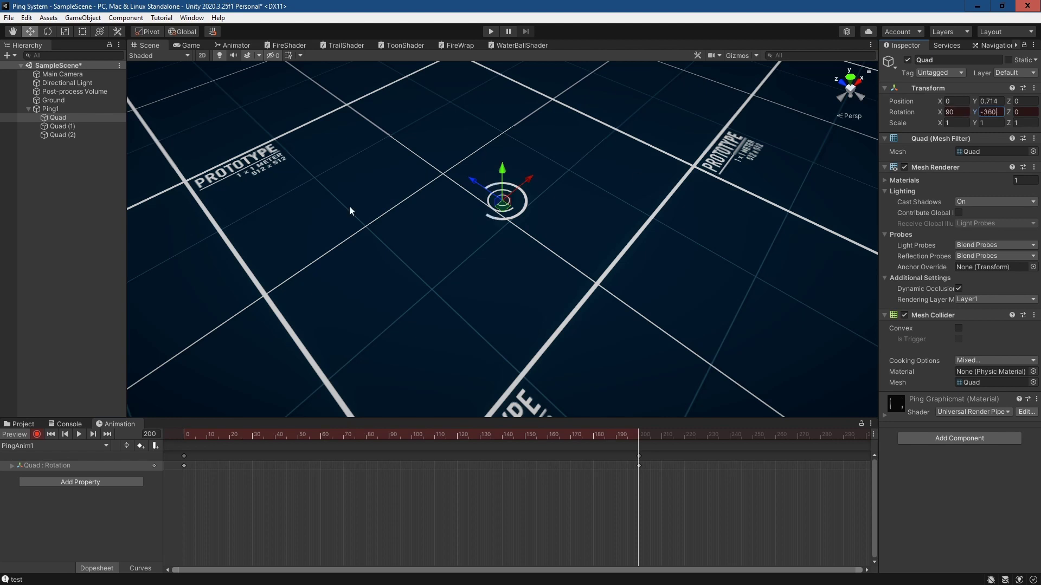
left_click(60, 125)
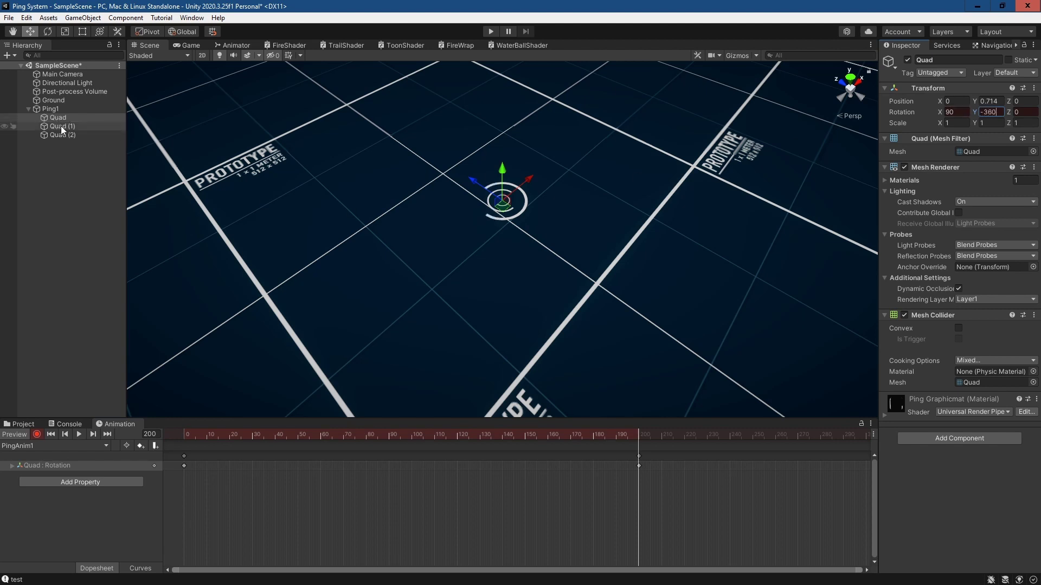
left_click(998, 112)
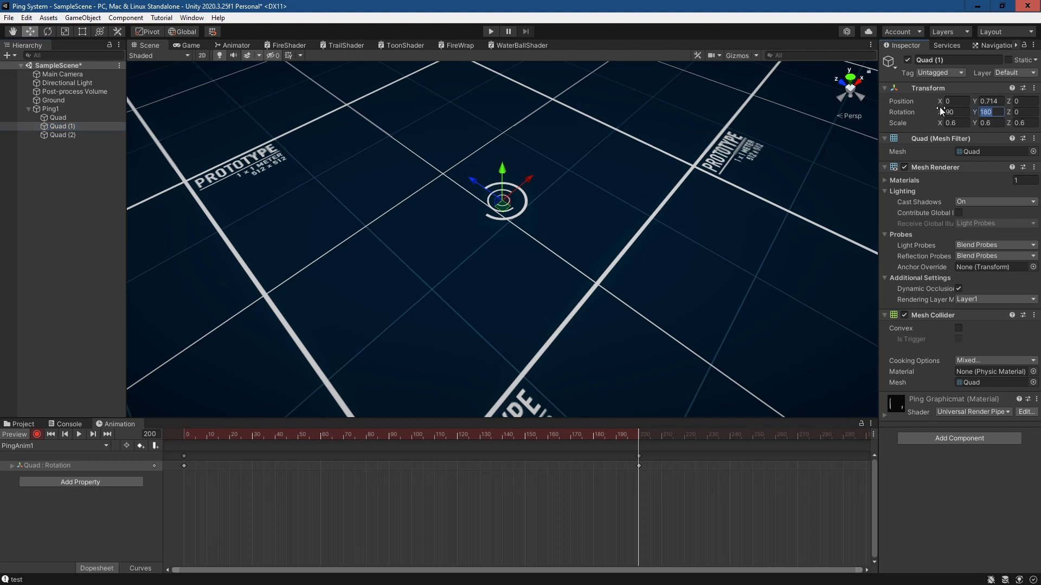
type("540")
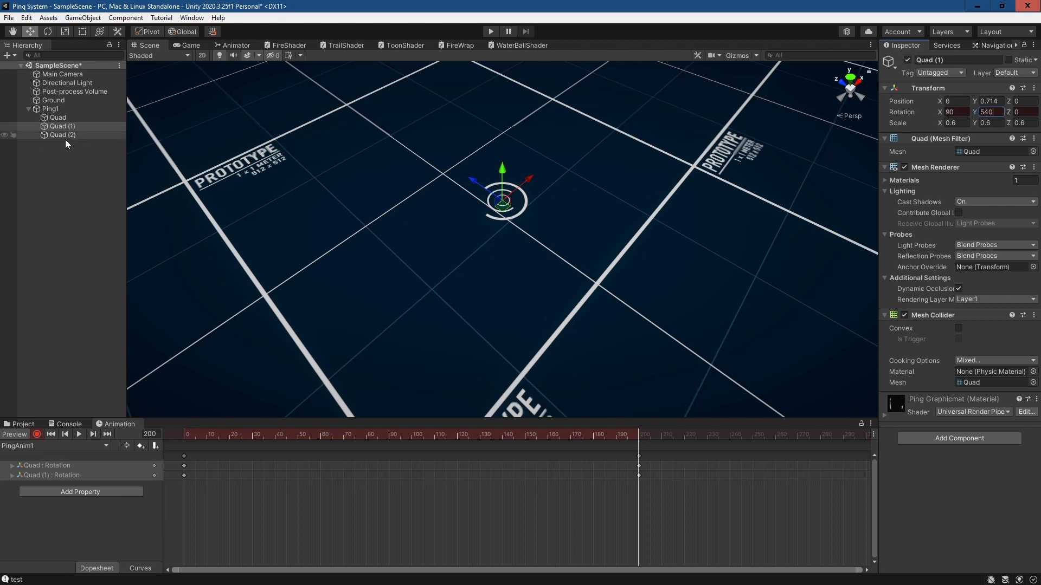
left_click(65, 137)
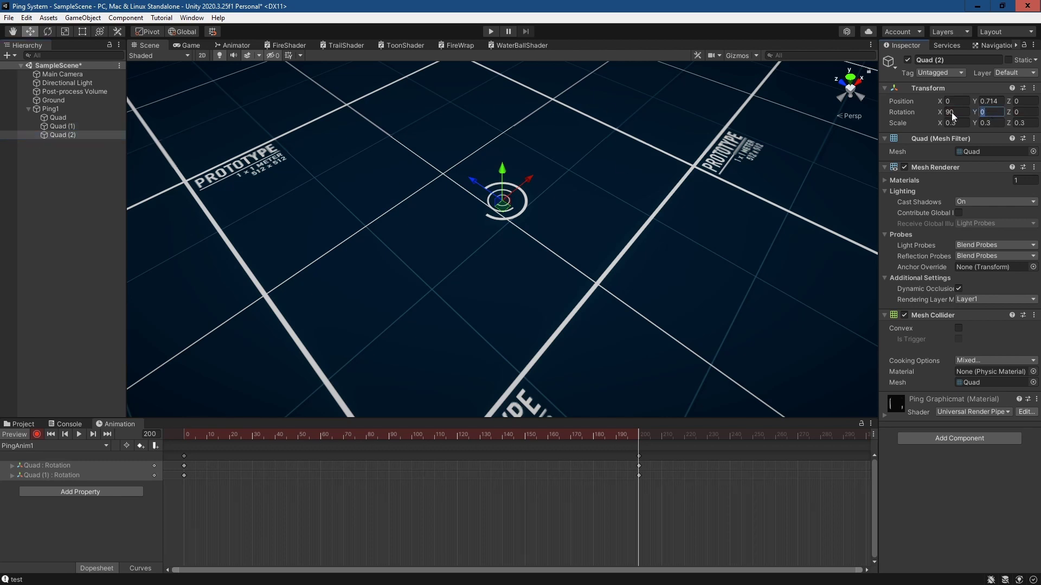
type("-360")
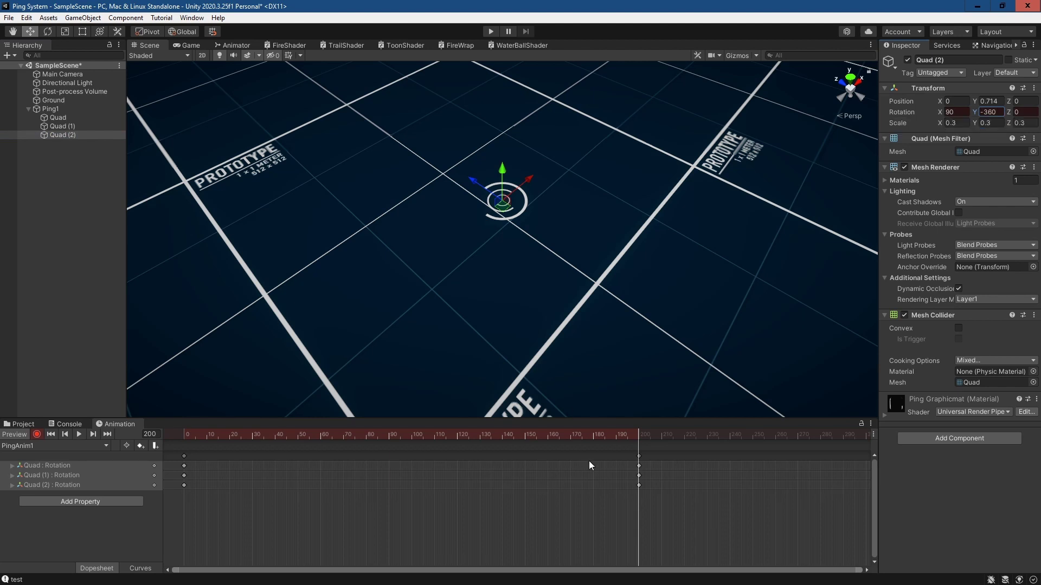
left_click_drag(640, 439, 181, 431)
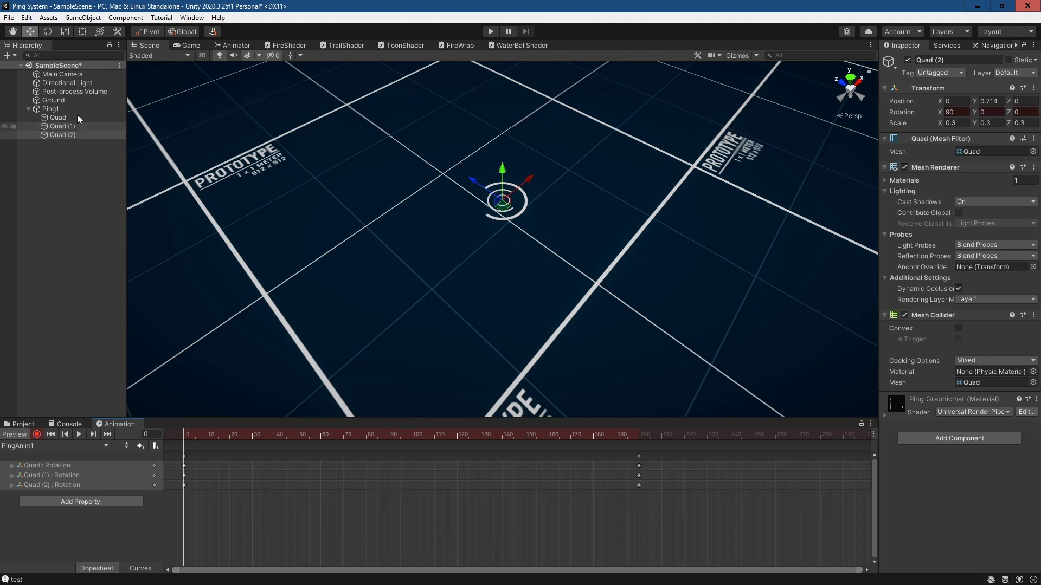
left_click(14, 31)
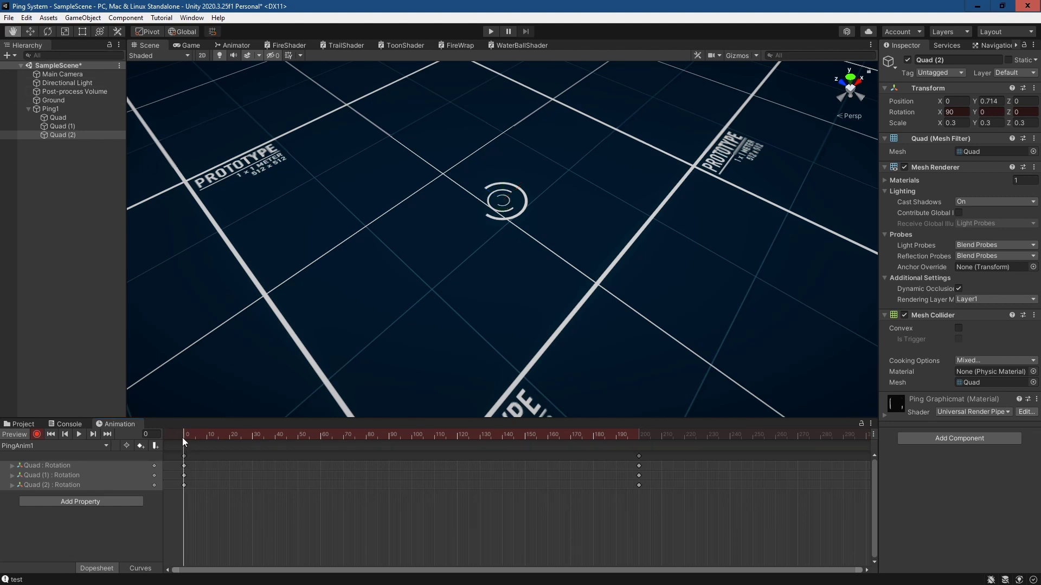
Preview the spinning rings, turn off keyframe recording, and return to the Tutorial assets
mouse_move(183, 437)
left_mouse_down()
mouse_move(832, 433)
mouse_move(173, 429)
left_mouse_up()
left_click(79, 434)
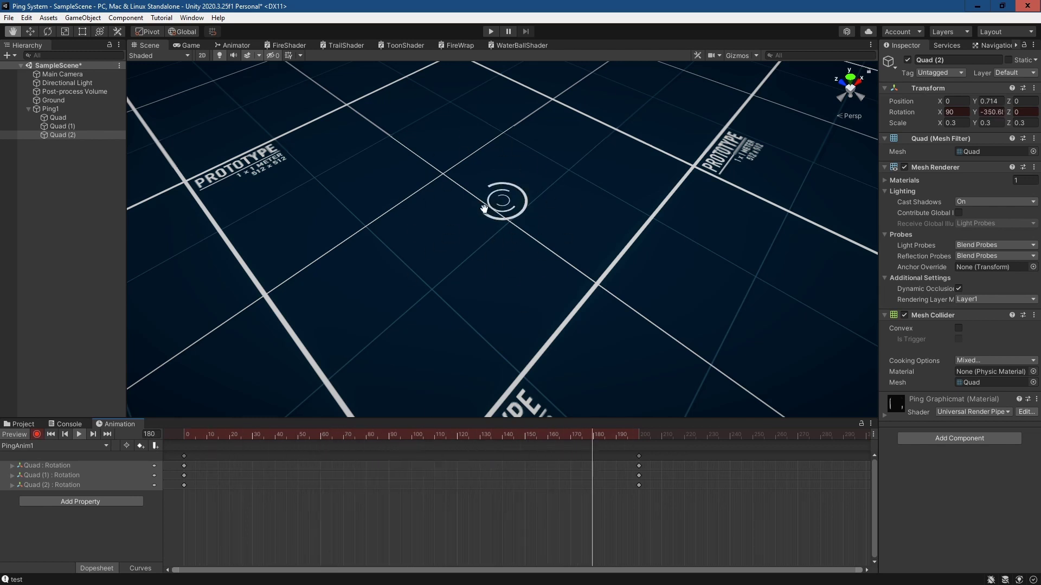
left_click(38, 435)
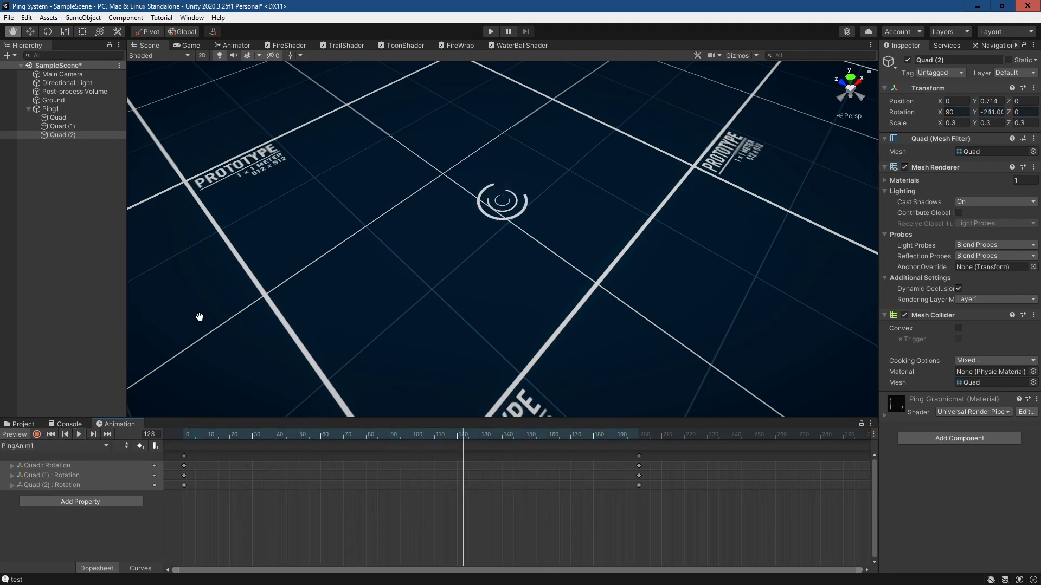
right_click_drag(589, 327, 623, 279)
left_click(25, 424)
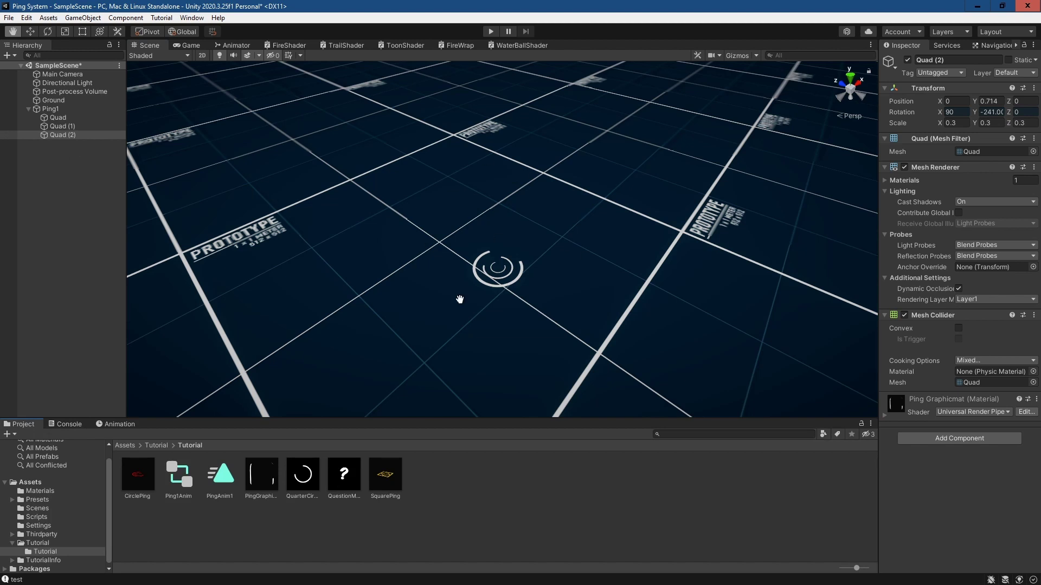
Add an Effects > Particle System object to the Hierarchy and name it QuestionMark
right_click(66, 186)
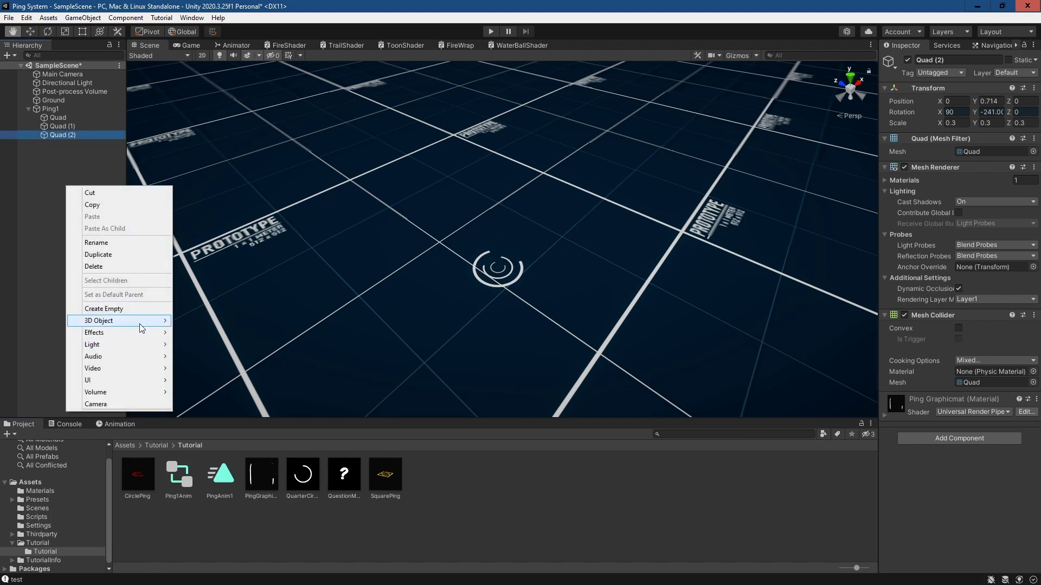
mouse_move(151, 333)
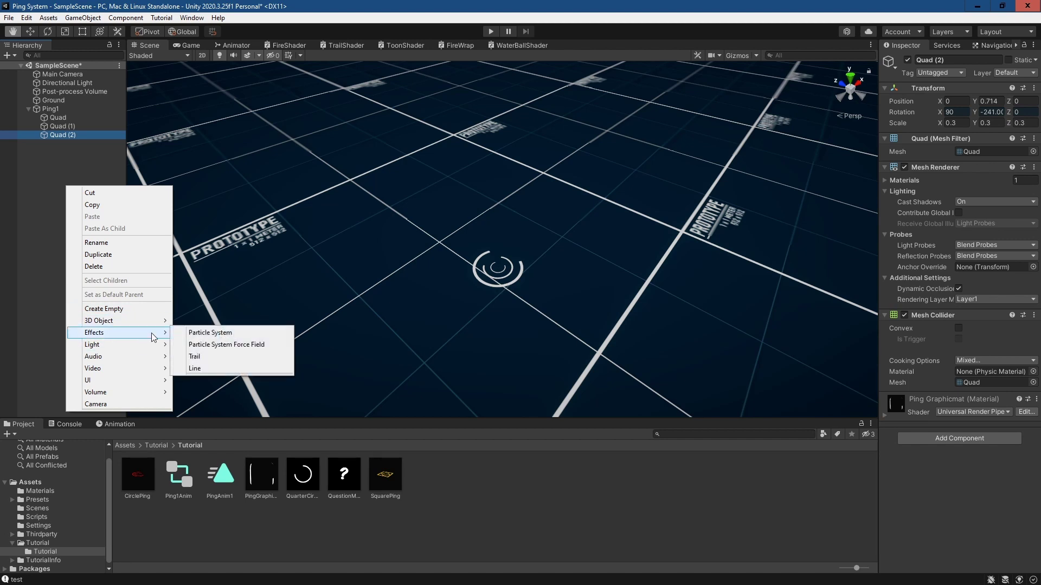
left_click(219, 332)
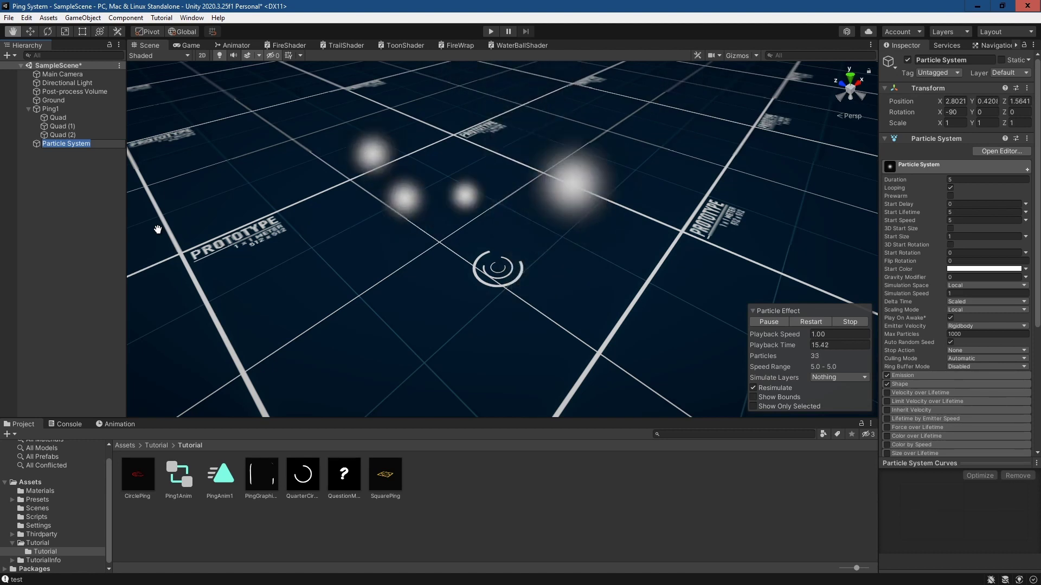
type("QuestionMark")
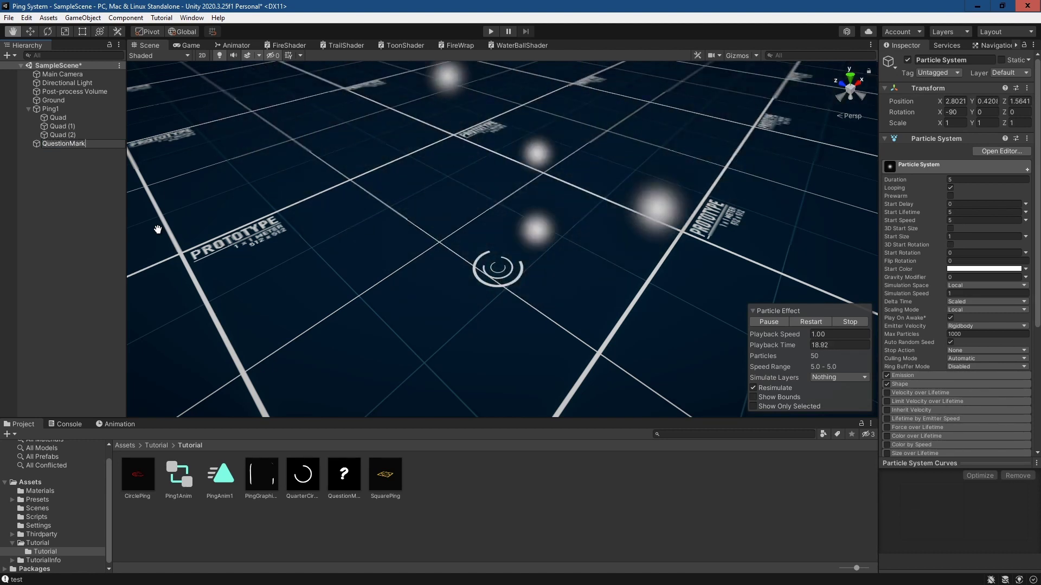
key("Return")
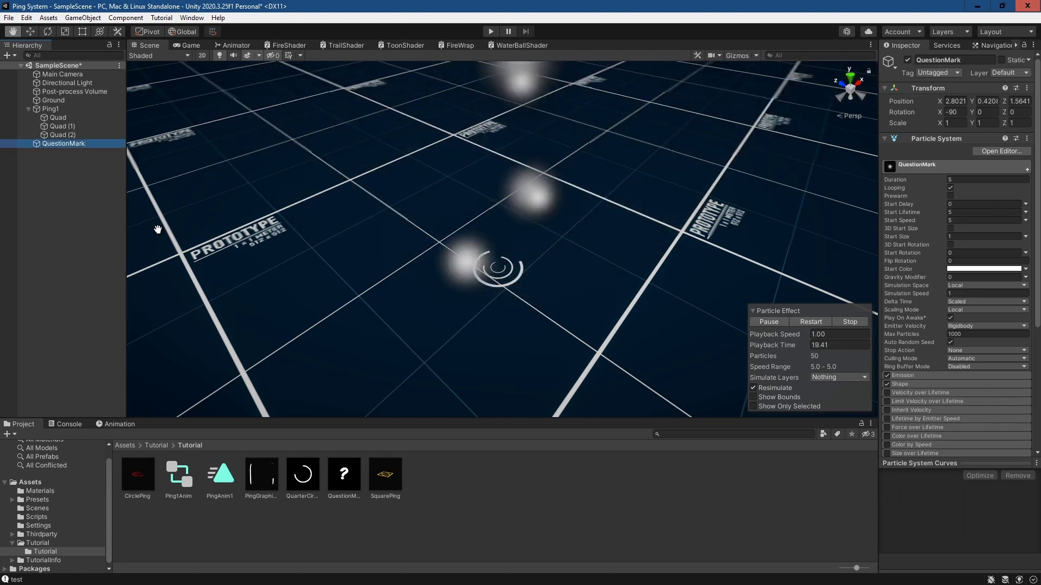
Create a QuestionMarkMat material in the Tutorial folder using the Universal Render Pipeline/Particles/Unlit shader
right_click(474, 483)
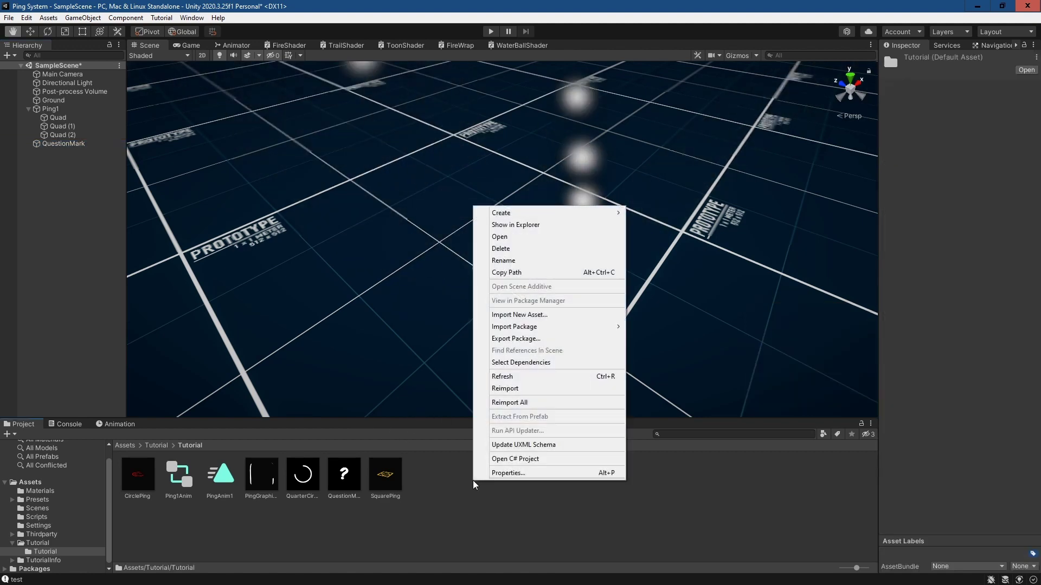
mouse_move(549, 218)
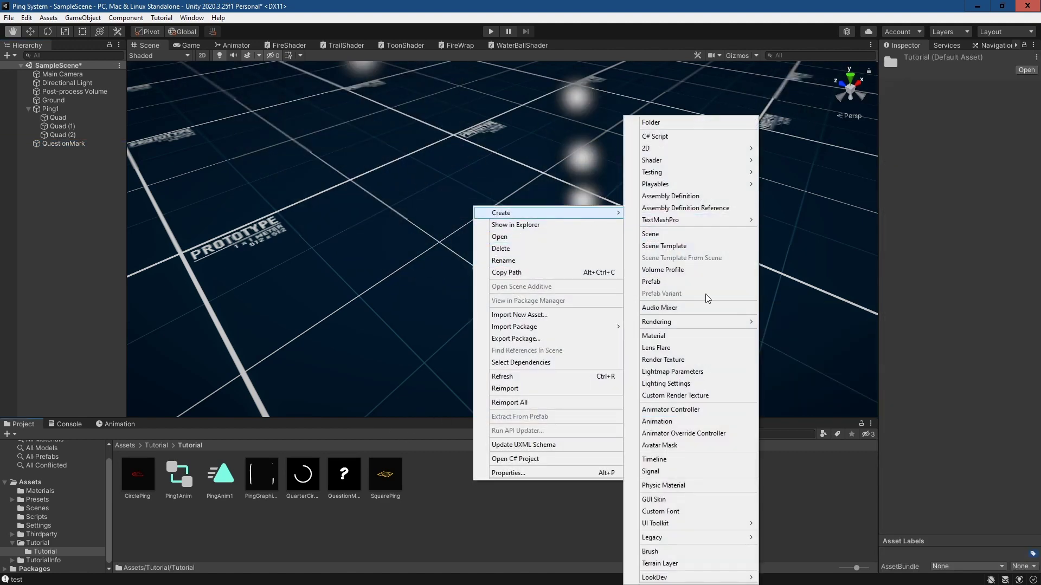
left_click(684, 336)
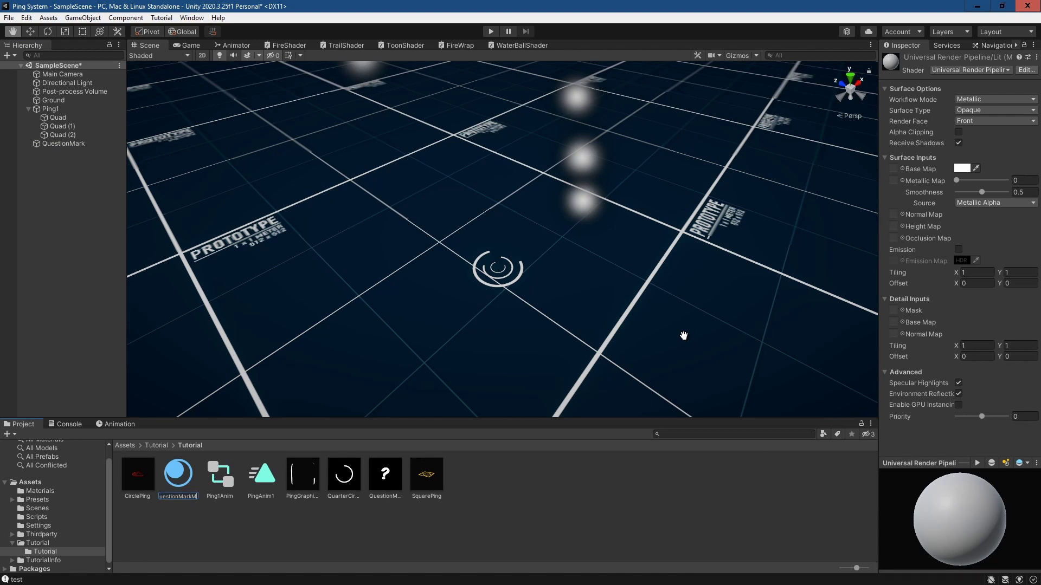
type("QuestionMarkMat")
key("Return")
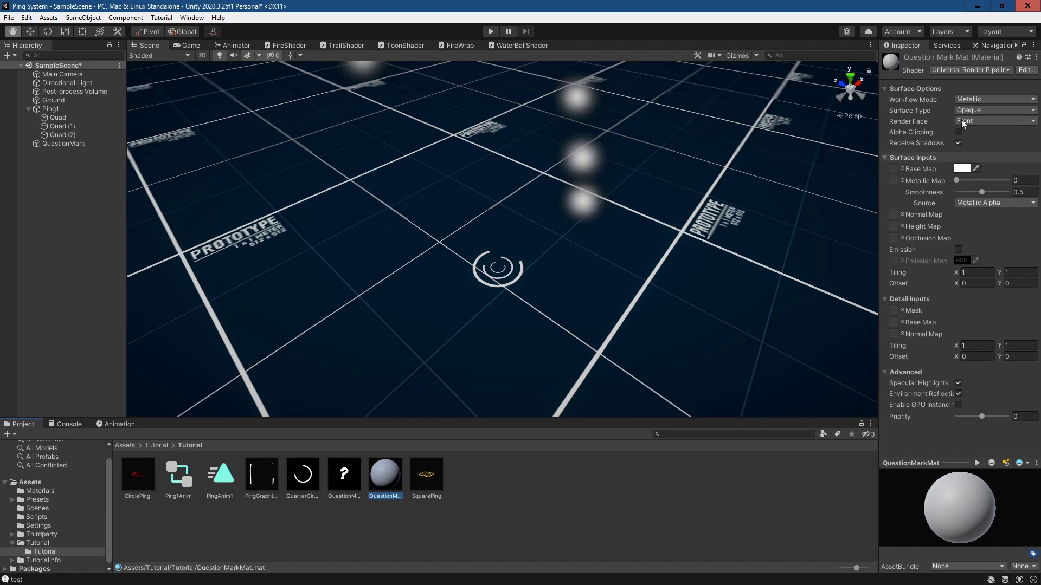
left_click(990, 70)
left_click(970, 131)
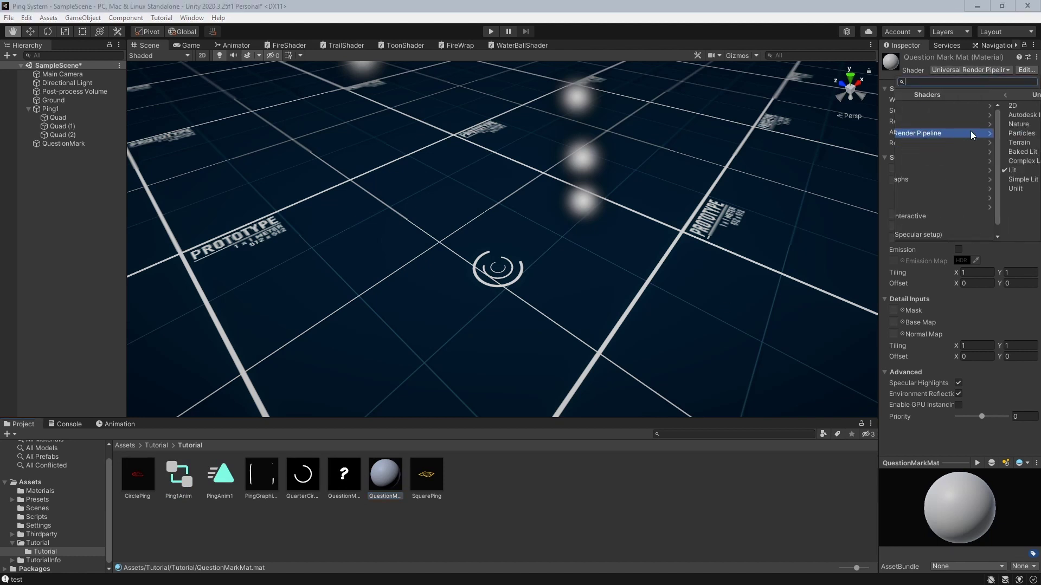
left_click(935, 133)
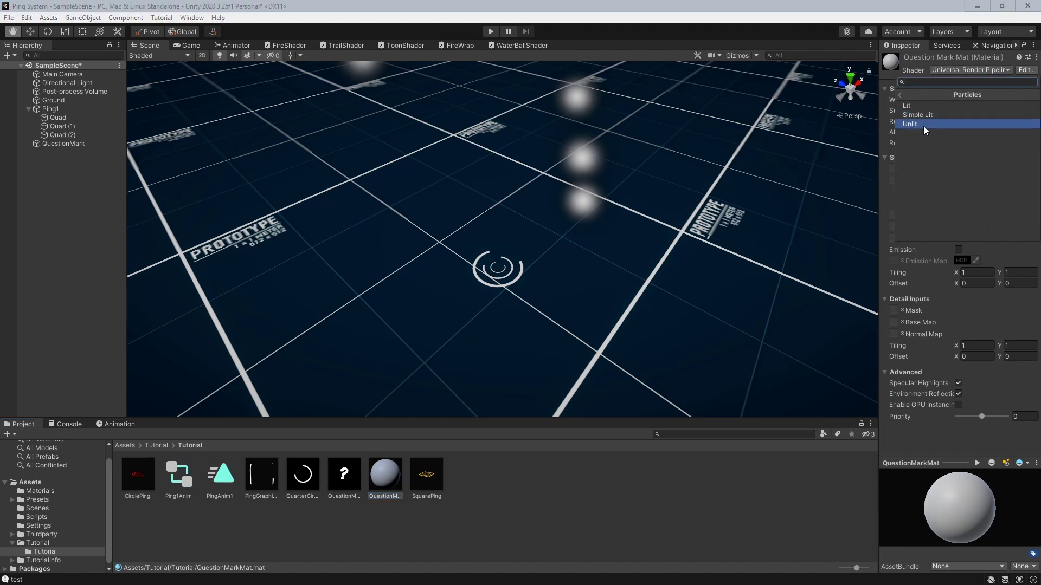
left_click(923, 125)
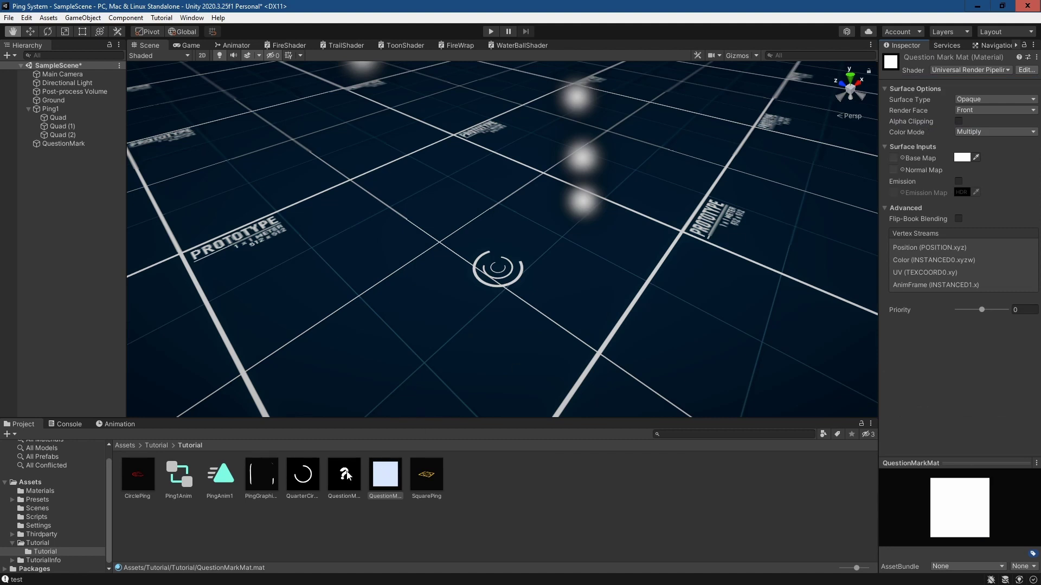
Assign the QuestionMarkAlpha texture as QuestionMarkMat's Base Map and set Surface Type to Transparent
left_click(343, 476)
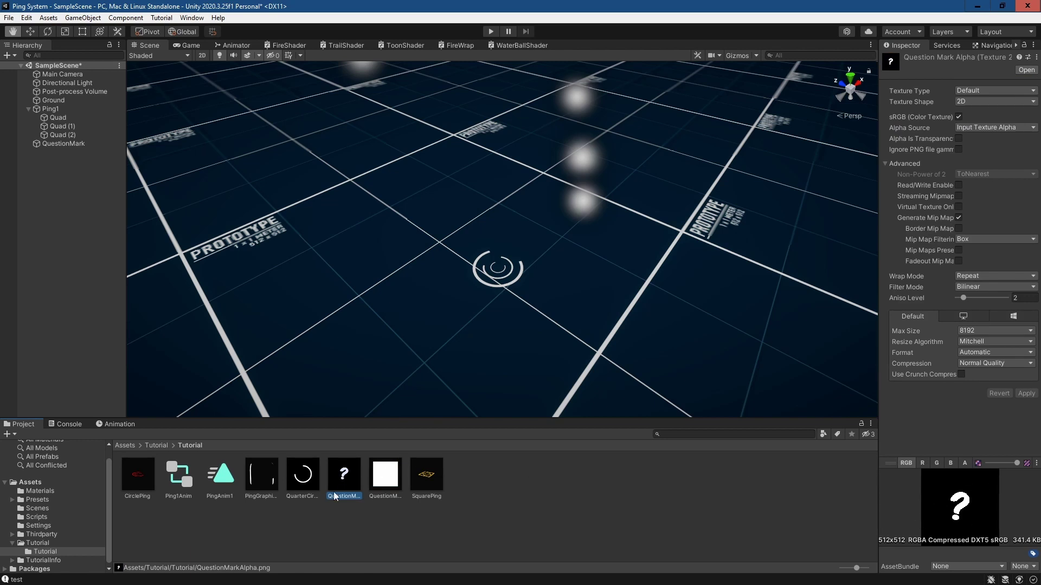
left_click_drag(343, 485, 915, 195)
left_click_drag(649, 413, 387, 485)
left_click_drag(893, 162, 895, 159)
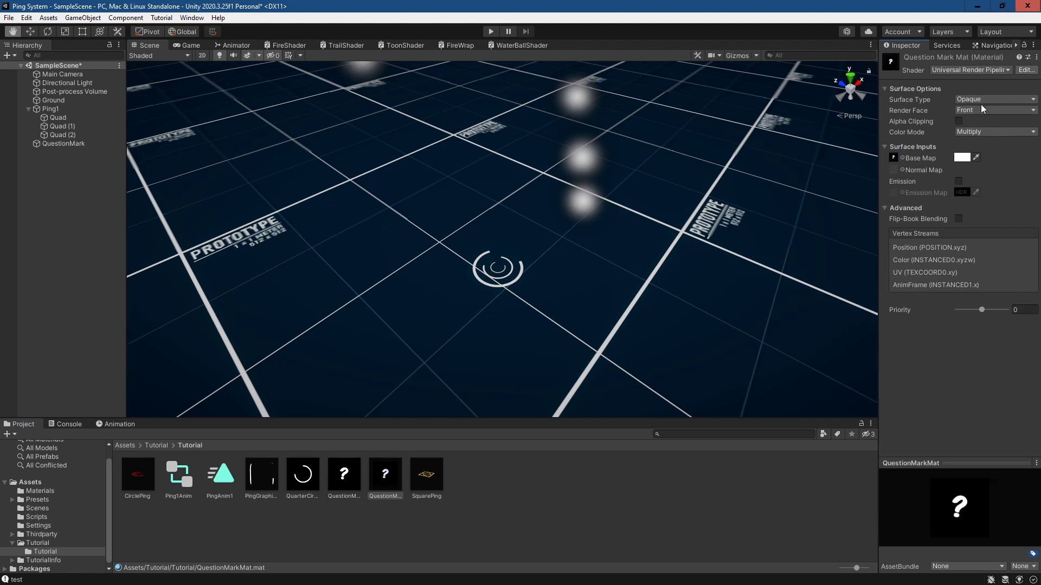
left_click(981, 101)
left_click(990, 121)
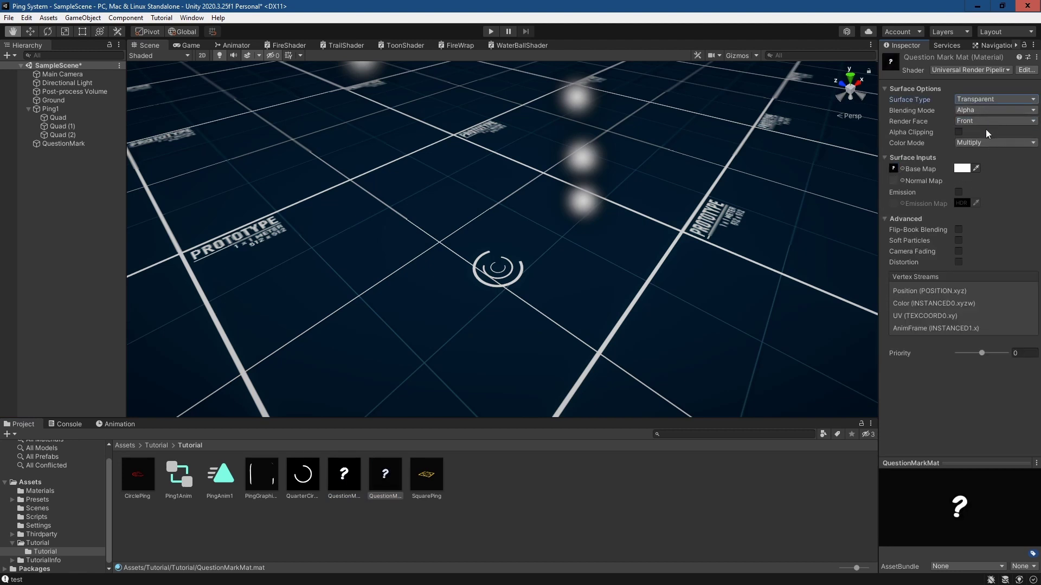
Set QuestionMark's Duration, Start Lifetime, Start Speed and Max Particles to 1
left_click(69, 143)
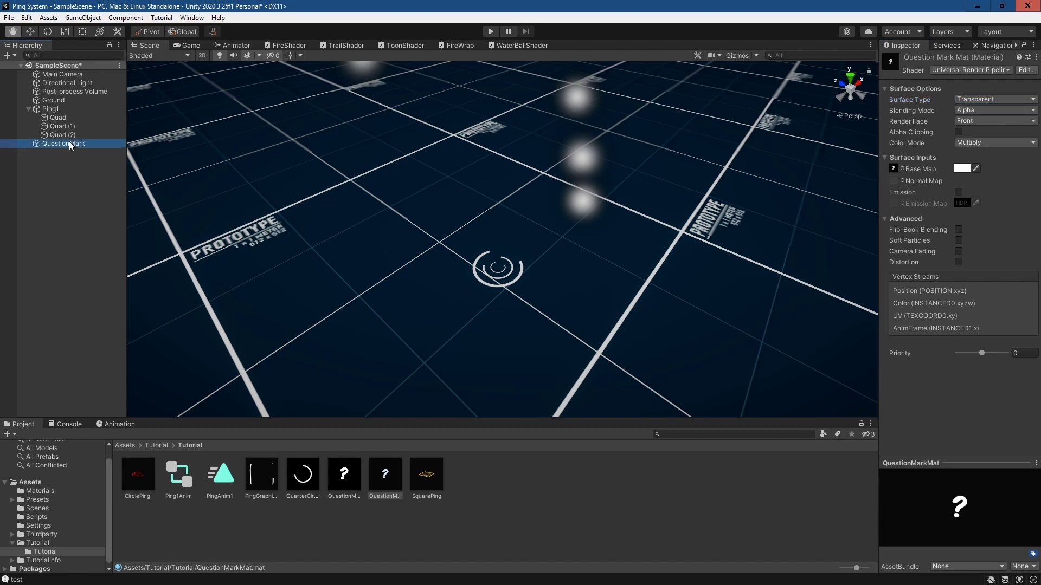
left_click(899, 158)
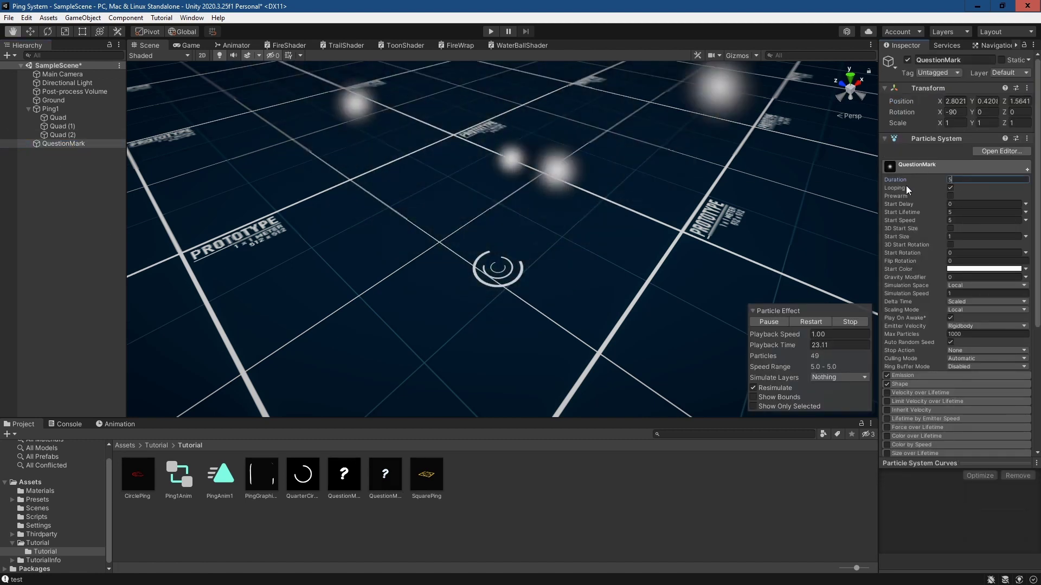
type("1")
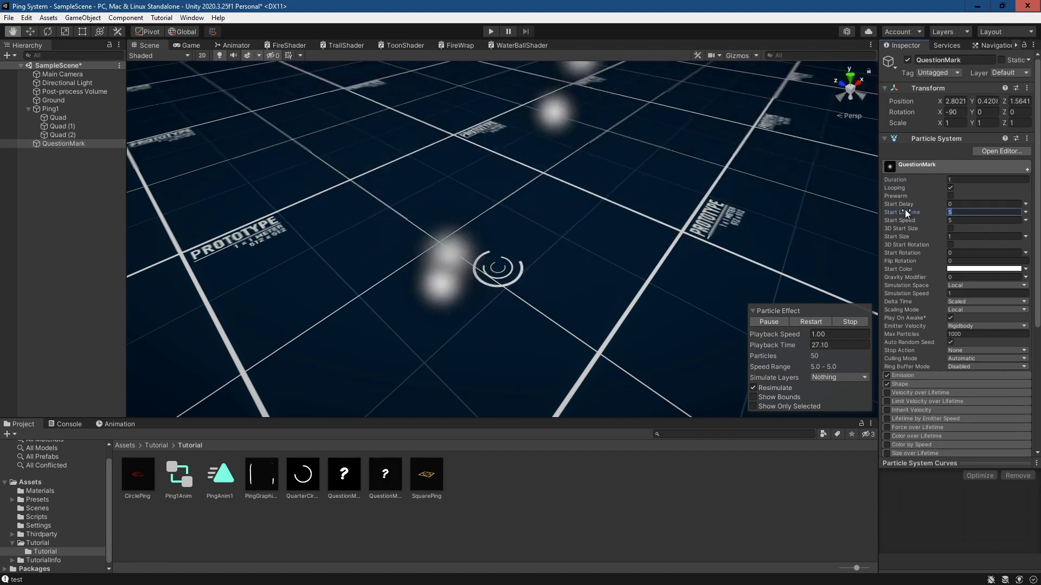
left_click(968, 213)
type("1")
left_click(971, 221)
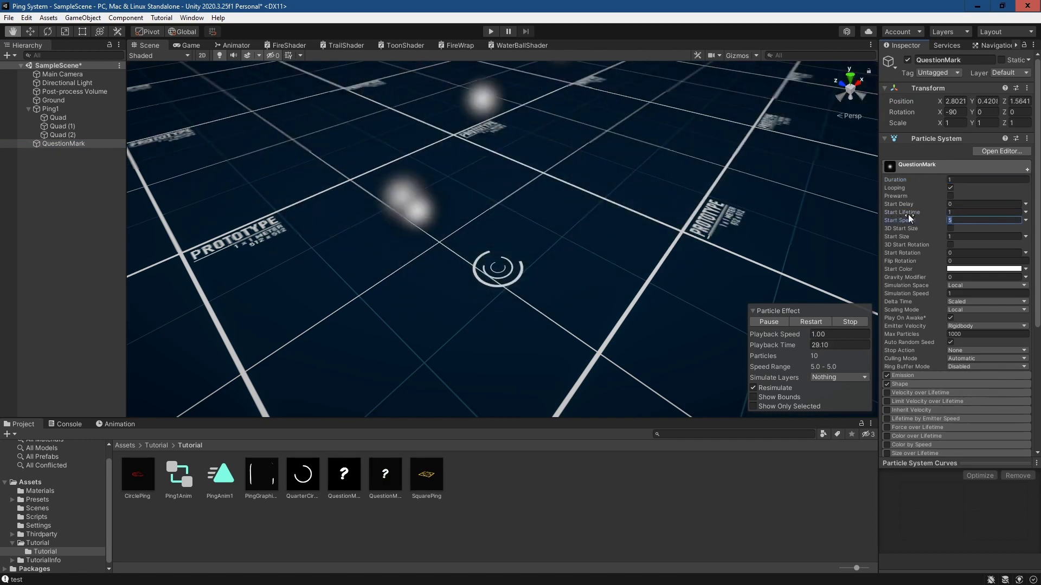
type("1")
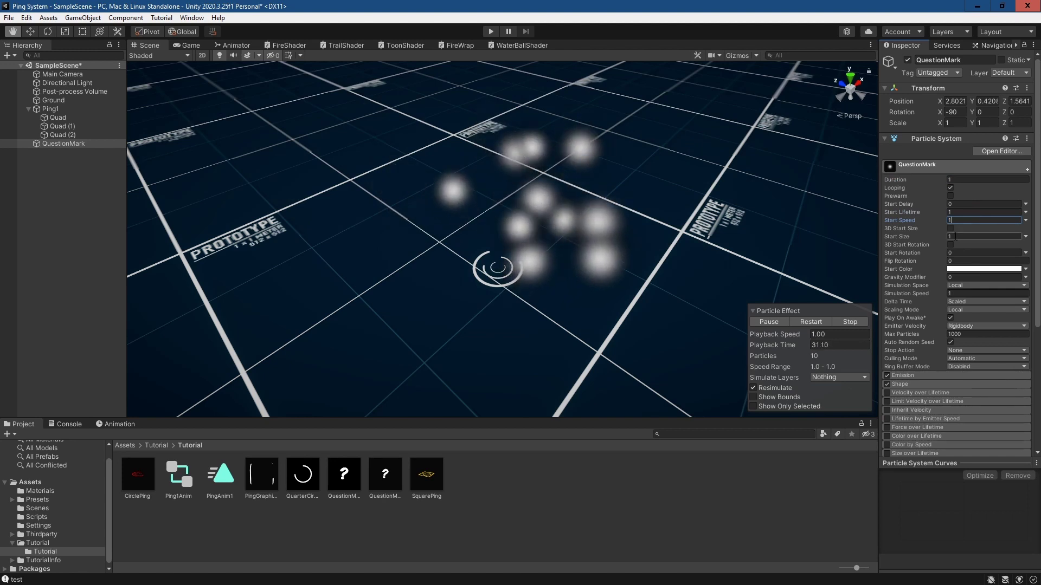
left_click(968, 334)
type("1")
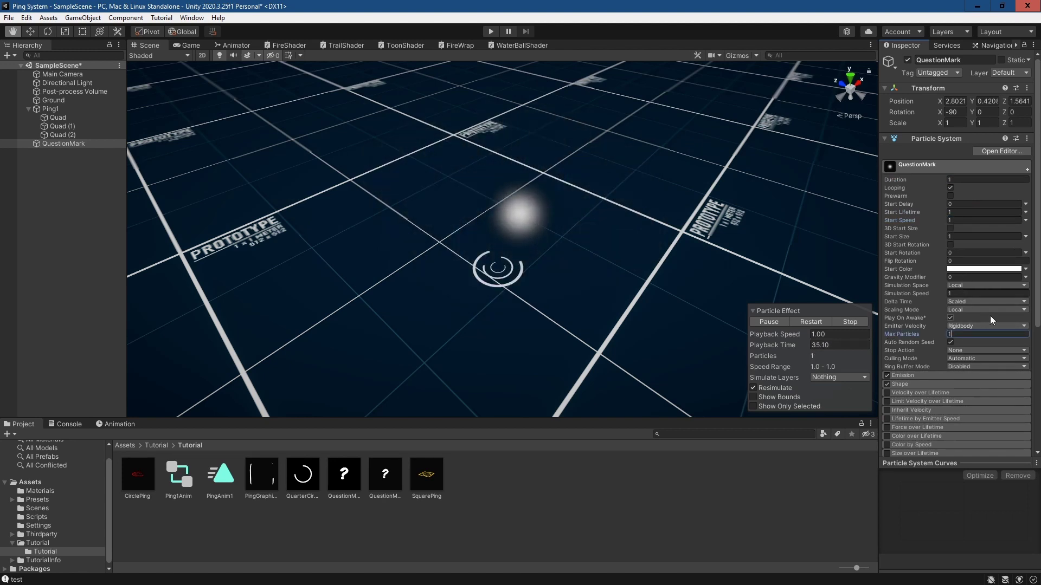
Check the Emission rate, turn off the Shape module, and reselect the Start Speed field
left_click(904, 376)
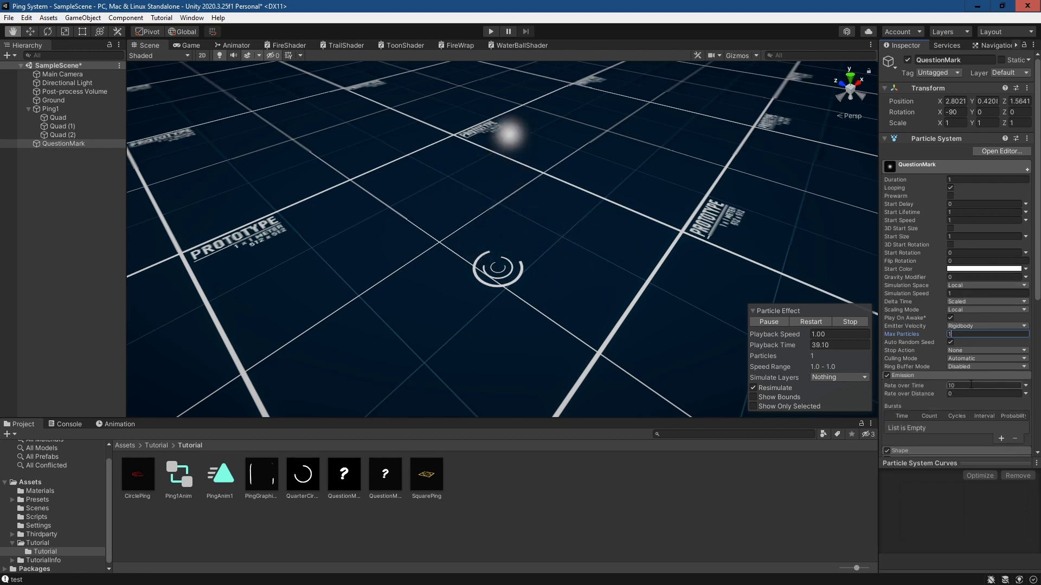
left_click(914, 386)
left_click(920, 375)
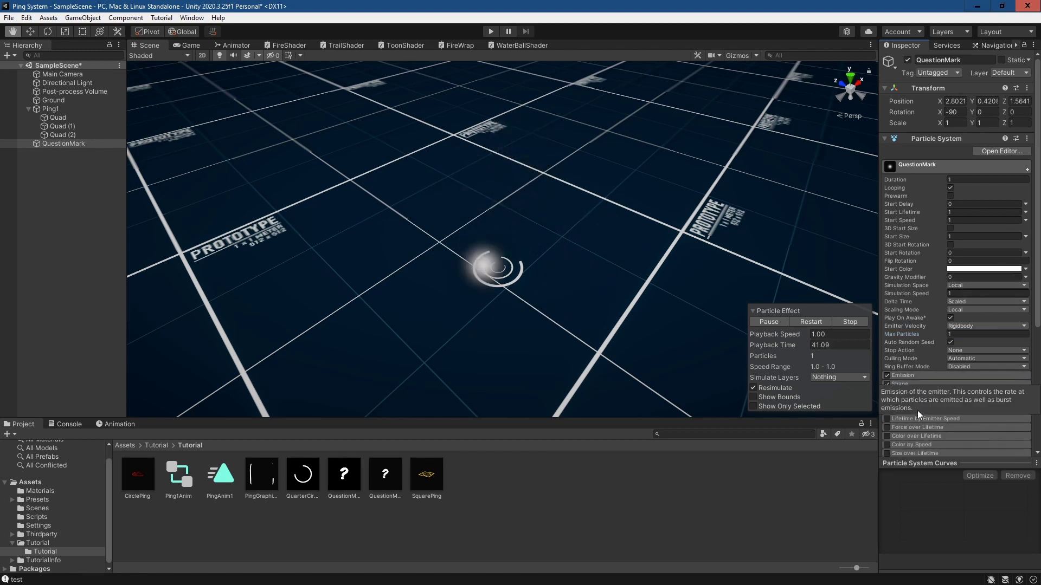
left_click(890, 384)
left_click(887, 384)
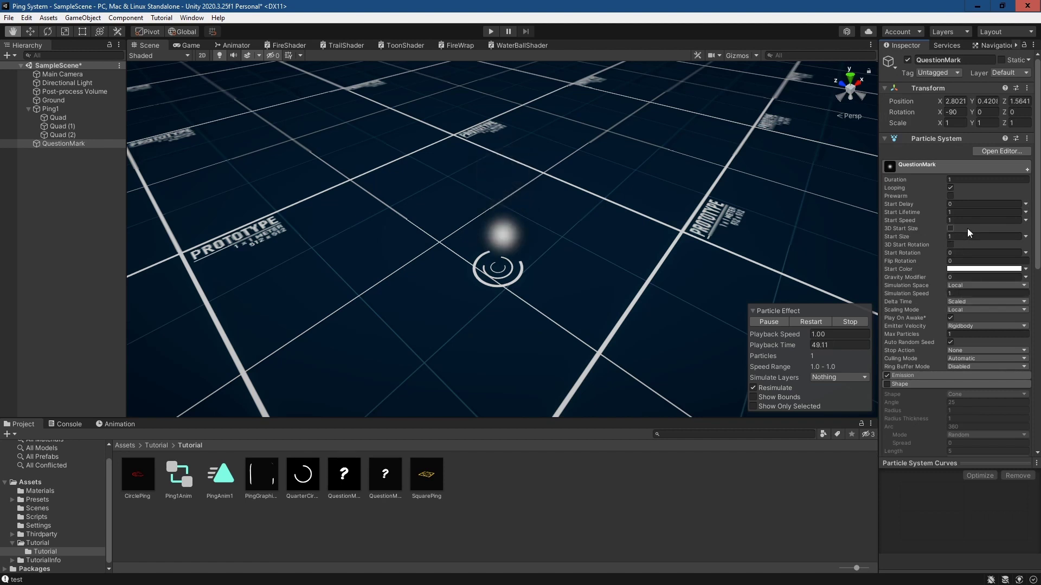
left_click(897, 219)
Set Start Speed to 0 and drop QuestionMarkMat into the Renderer module's Material slot
type("0")
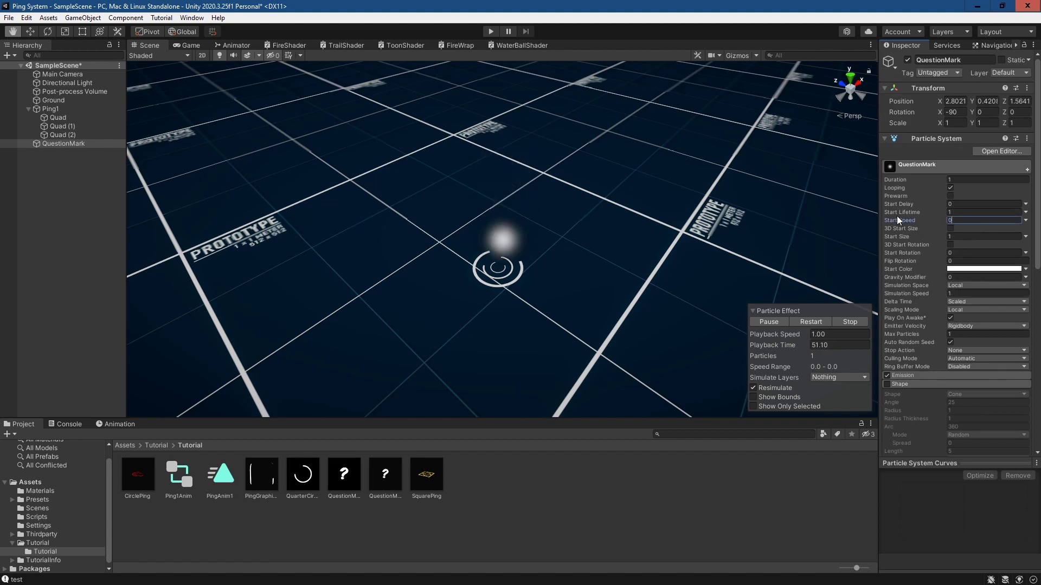
scroll(946, 244, "down", 5)
scroll(948, 249, "down", 5)
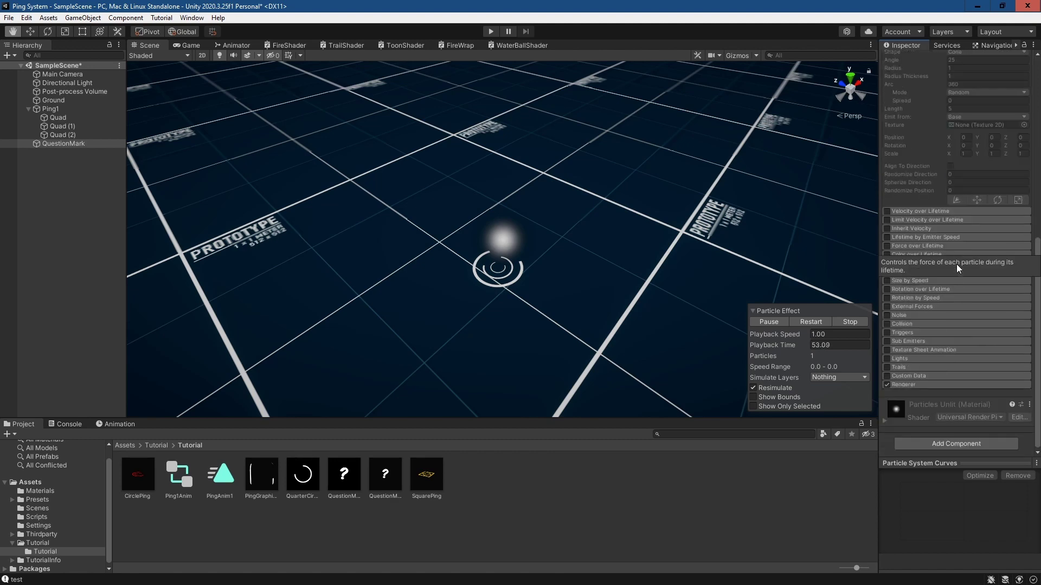
left_click(902, 385)
scroll(970, 319, "down", 6)
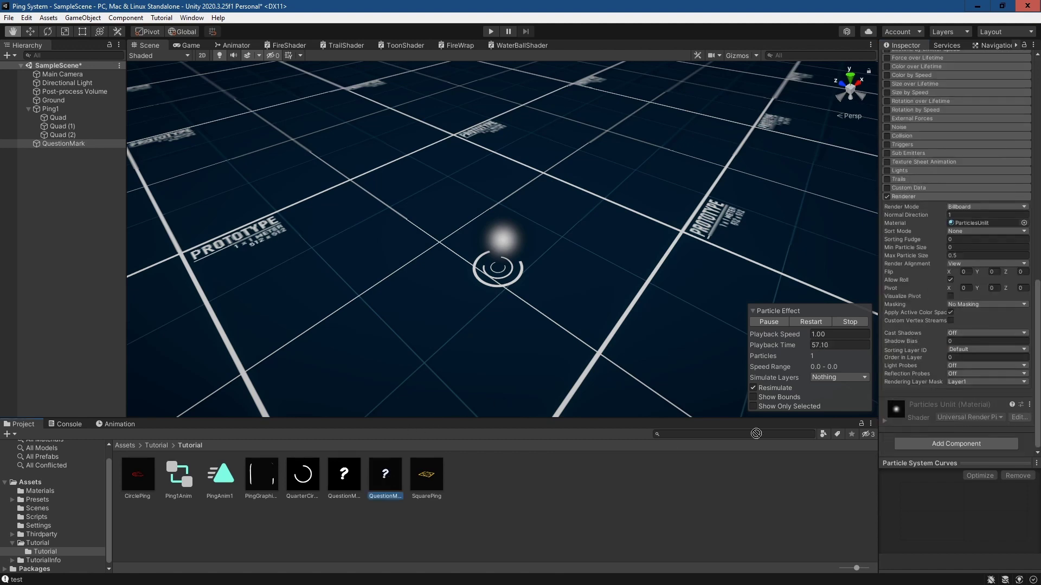
left_click_drag(1024, 450, 1032, 451)
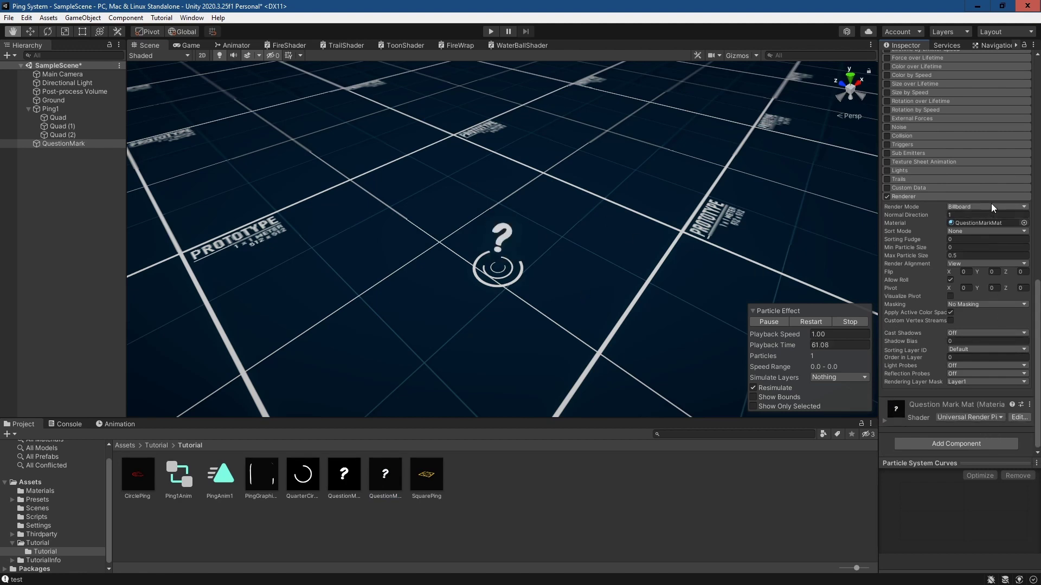
right_click_drag(660, 219, 256, 171)
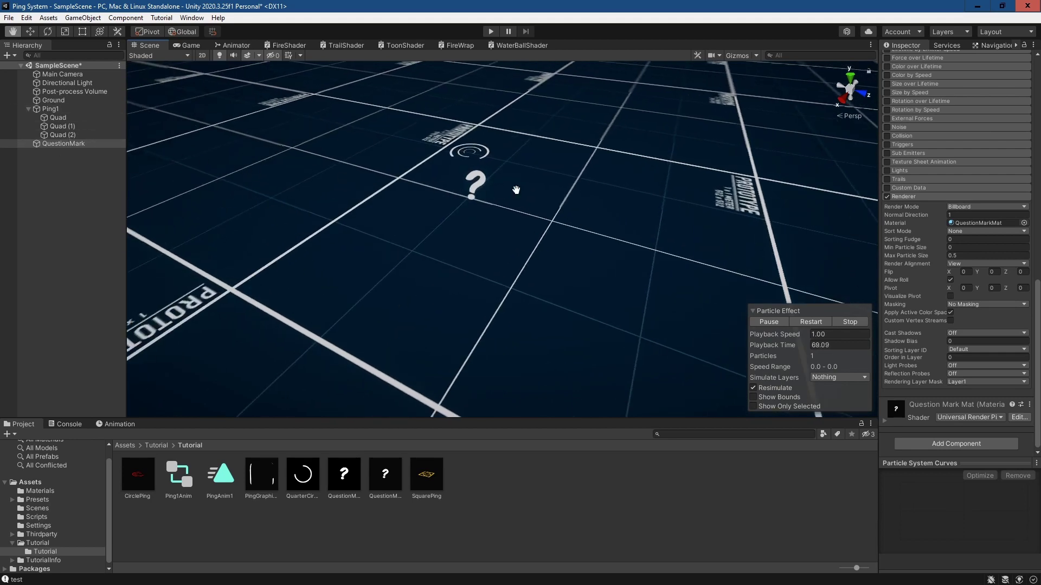
right_click_drag(516, 190, 157, 206)
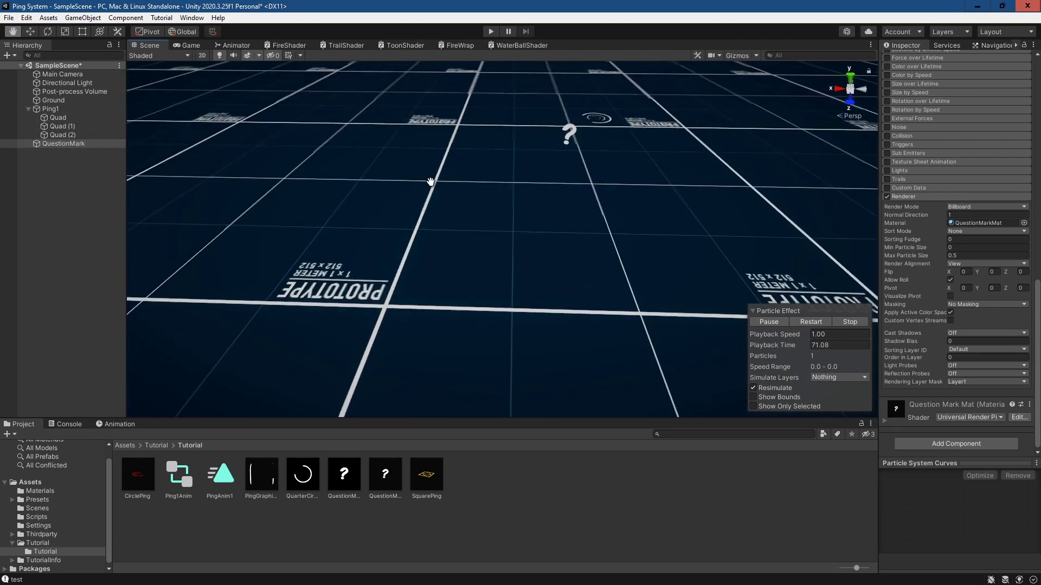
right_click_drag(430, 182, 640, 242)
Set the Position Y of the ring quads Quad and Quad (2) to 0
left_click(104, 118)
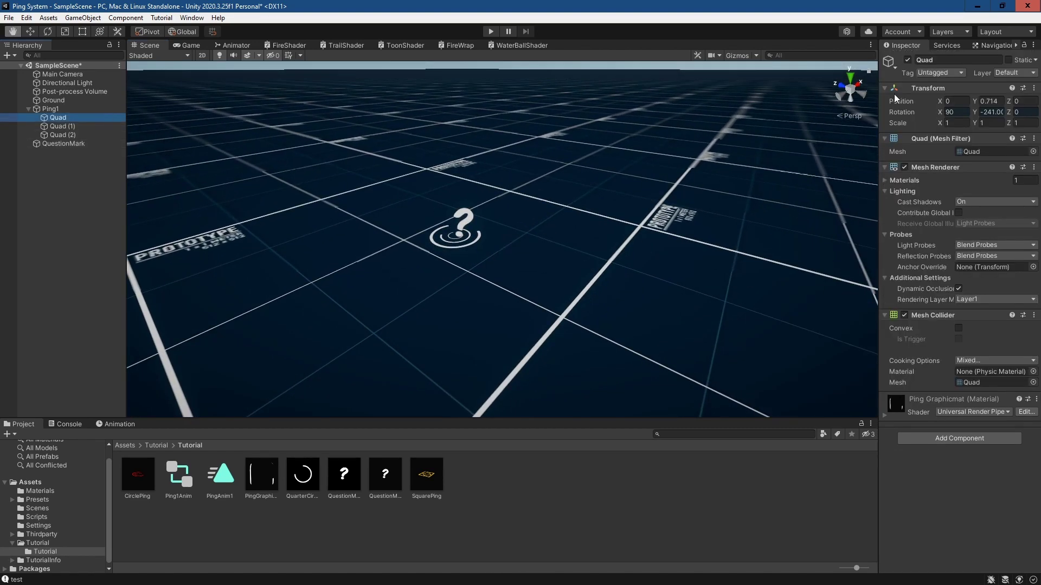
left_click(986, 101)
type("0")
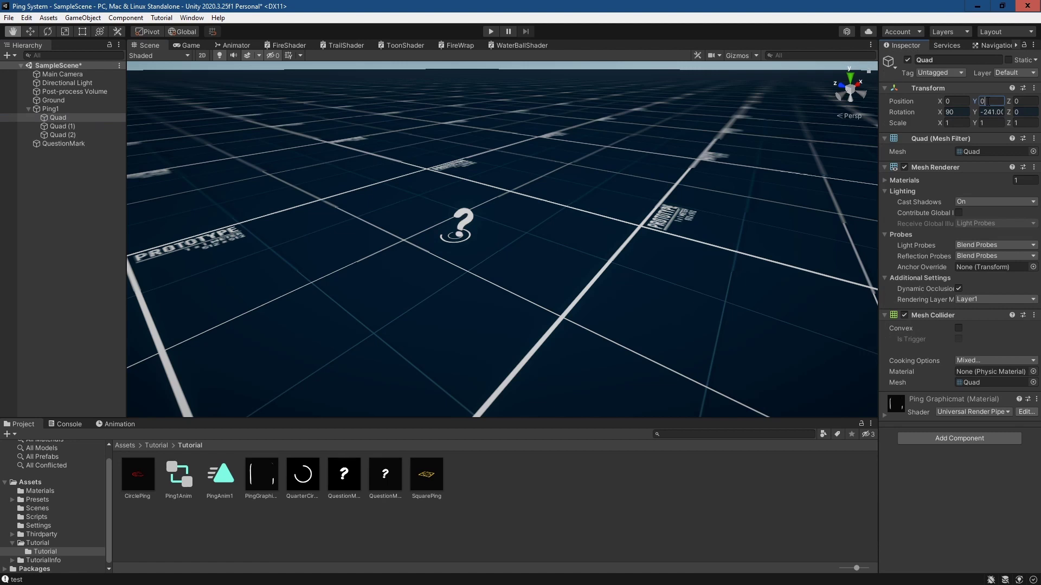
left_click(62, 126)
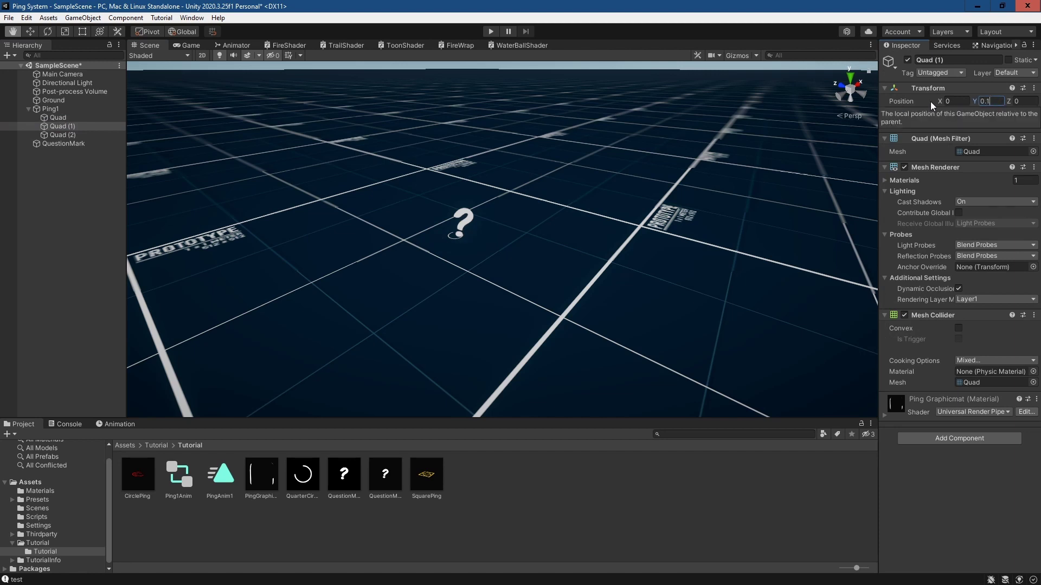
left_click(63, 134)
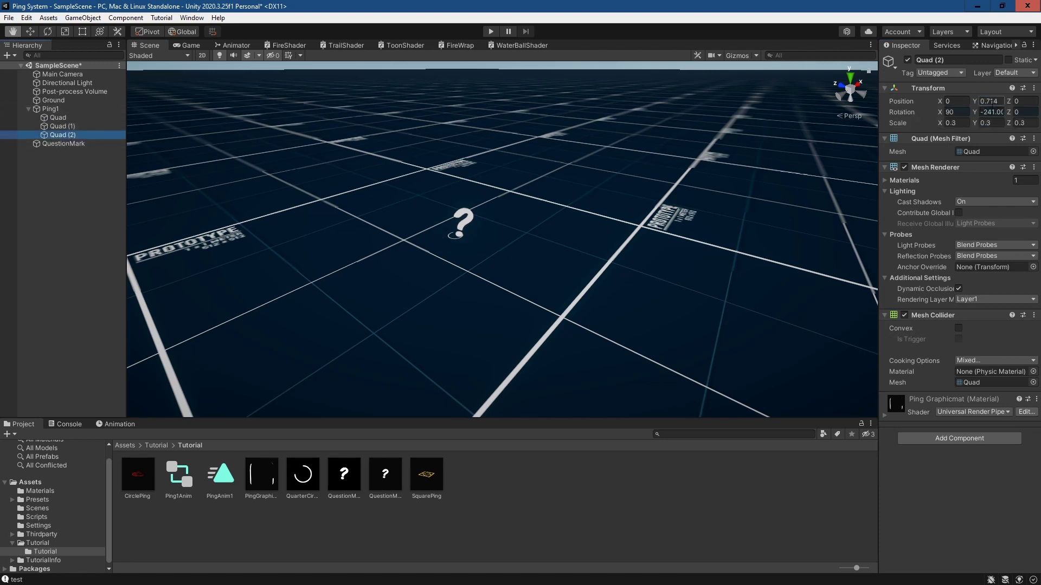
left_click(975, 102)
type("0")
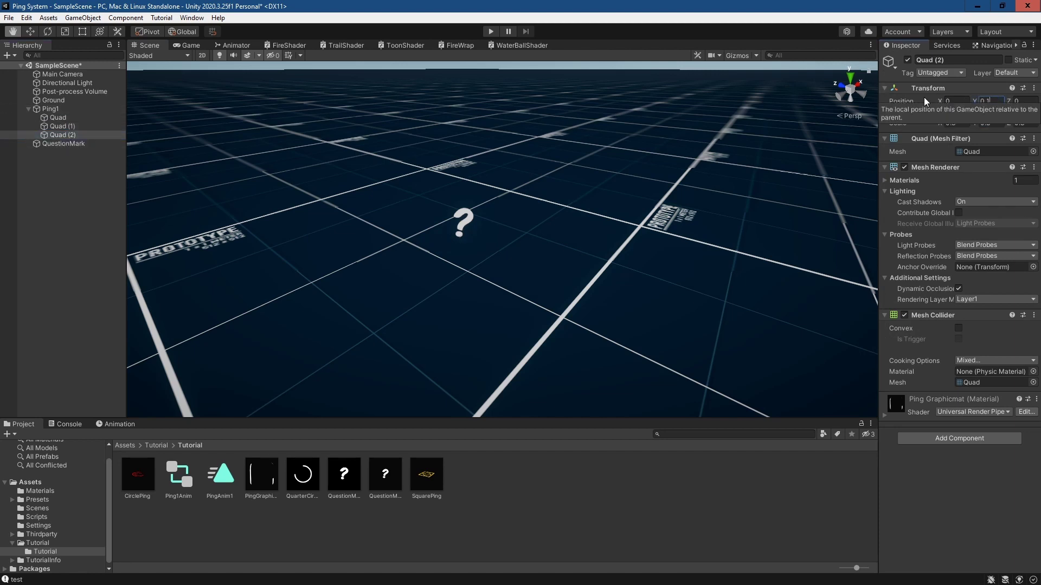
double_click(66, 116)
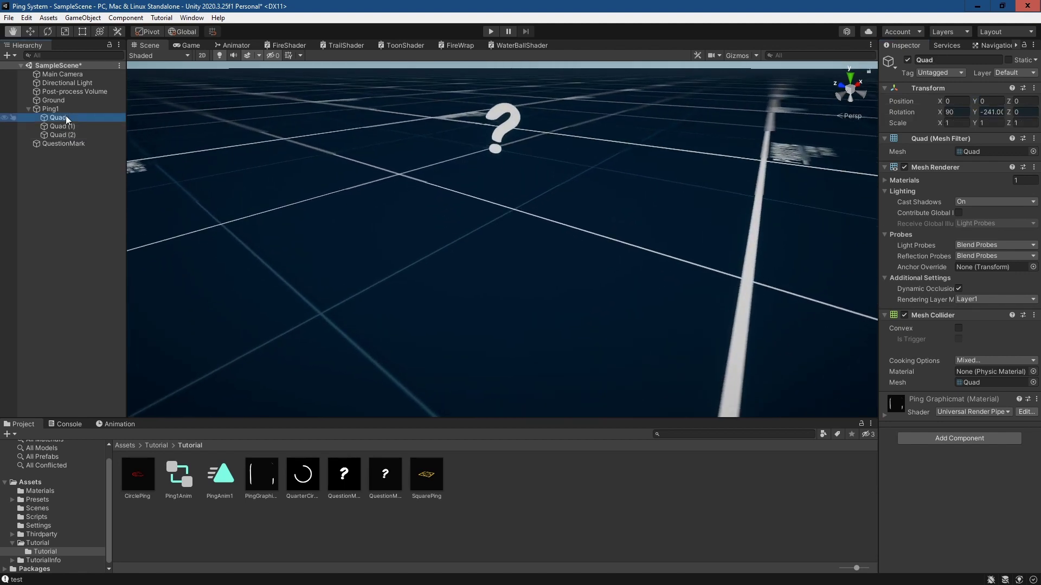
left_click(1002, 101)
Select all three ring quads and raise them with the Move gizmo to Y 0.224
left_click(79, 135, "shift")
left_click(30, 31)
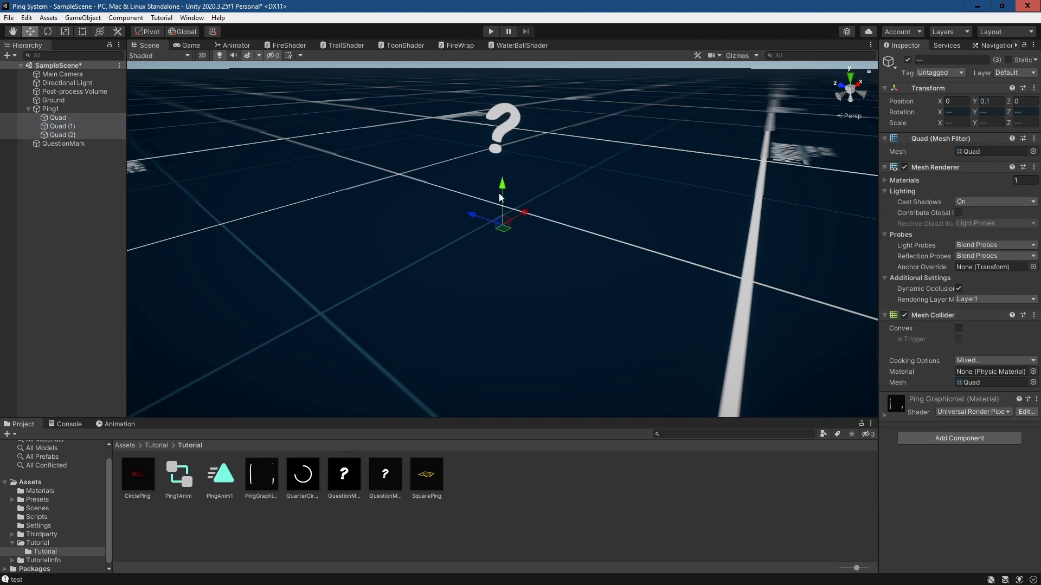
left_click_drag(500, 197, 501, 169)
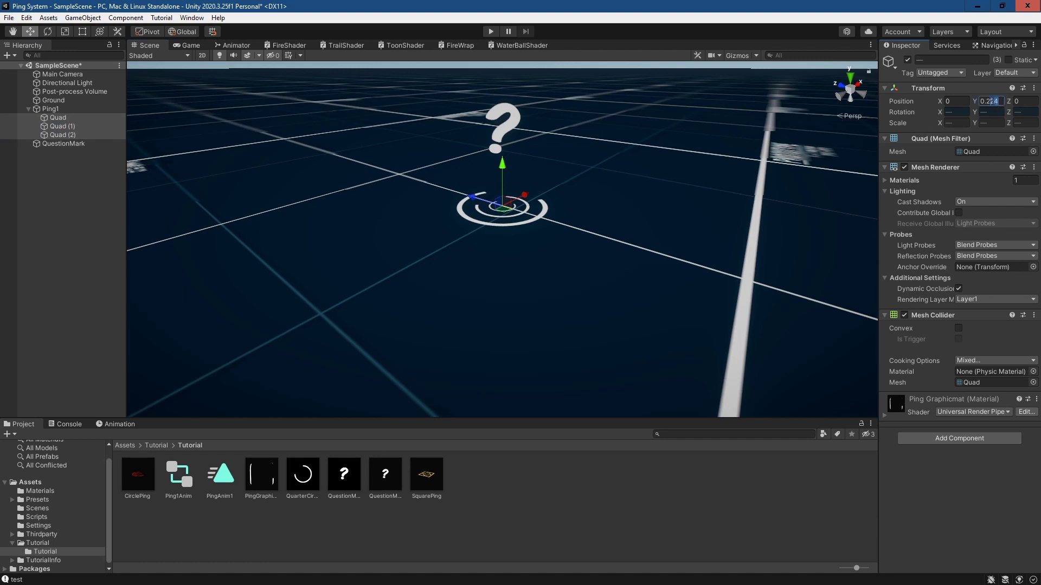
left_click(50, 109)
Set Ping1's Position to 0, 0, 0
left_click(1001, 101)
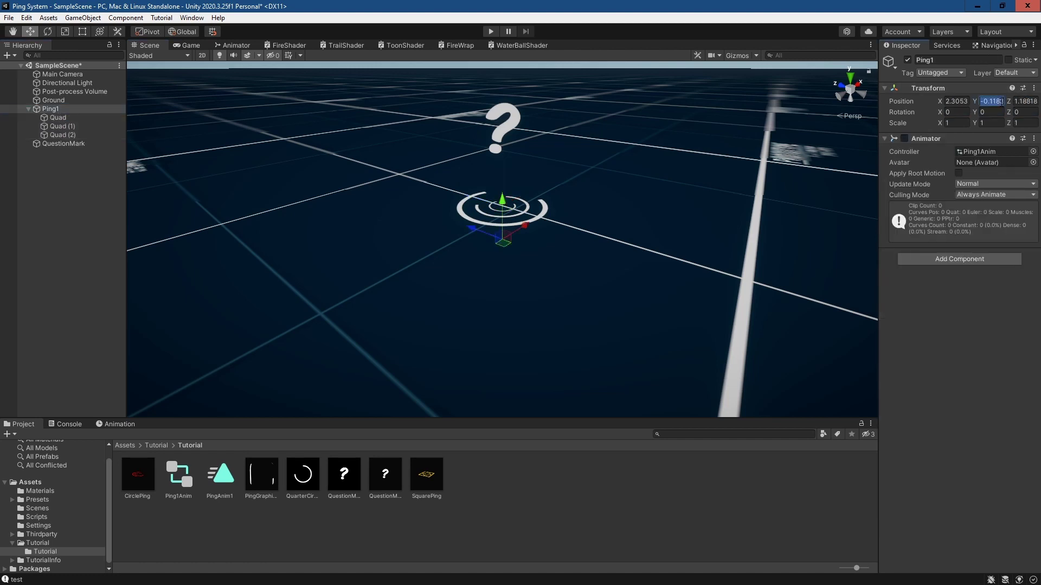
type("0")
left_click(958, 101)
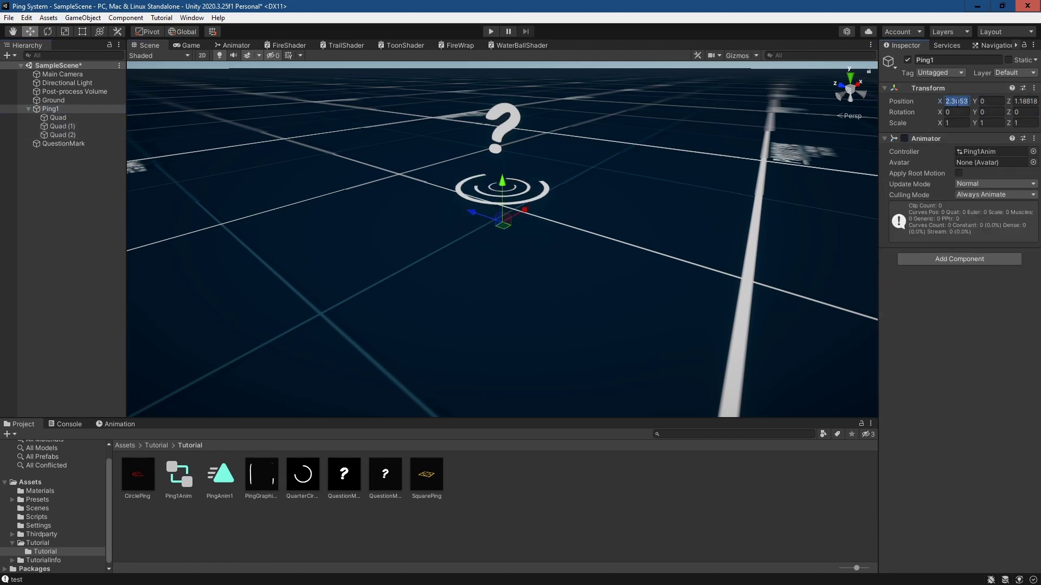
type("0")
key("Tab")
key("Tab")
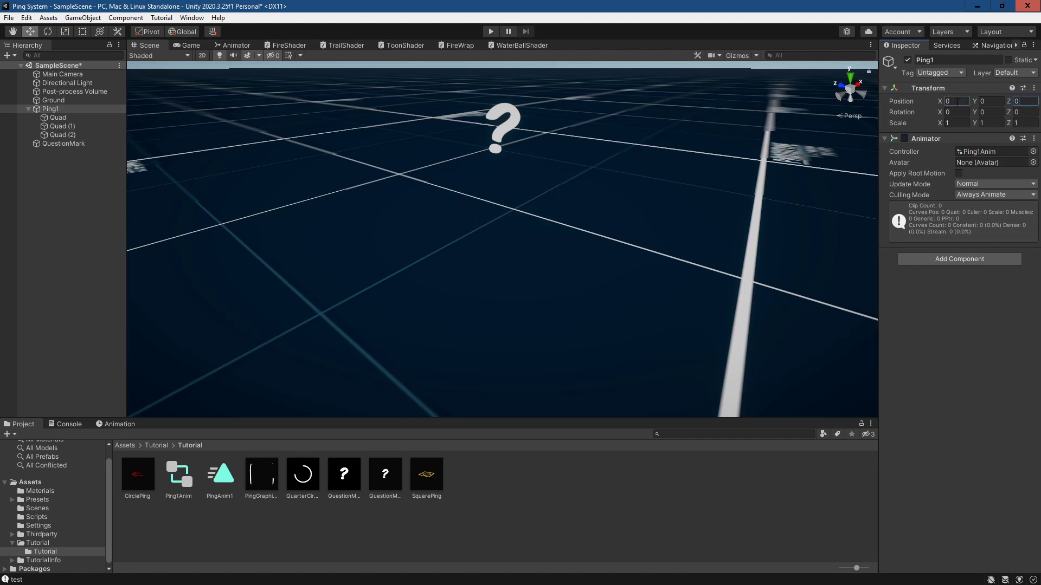
type("0")
Parent QuestionMark under Ping1 and zero its X and Y position
left_click(67, 143)
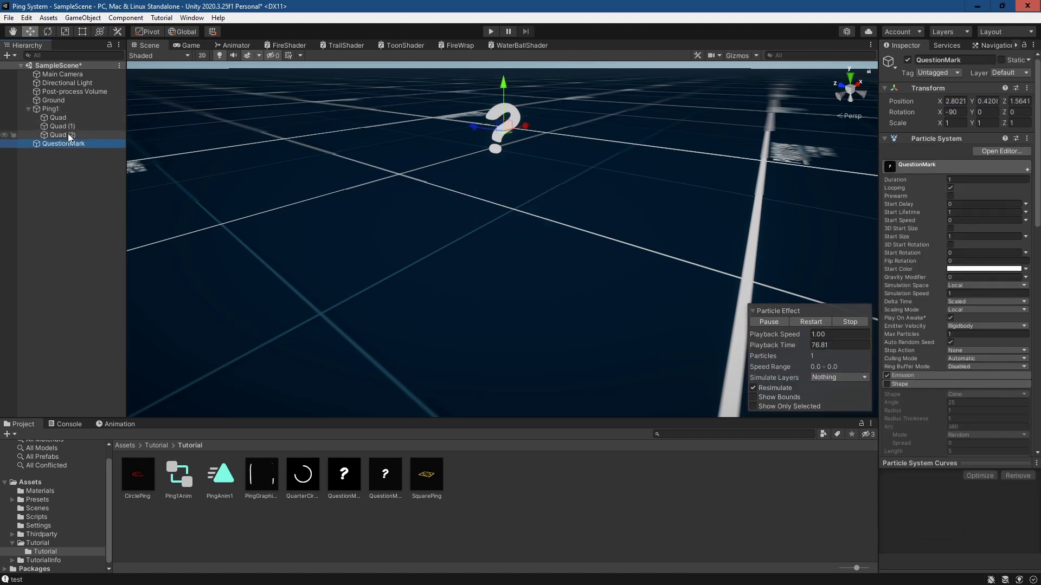
left_click_drag(74, 142, 68, 116)
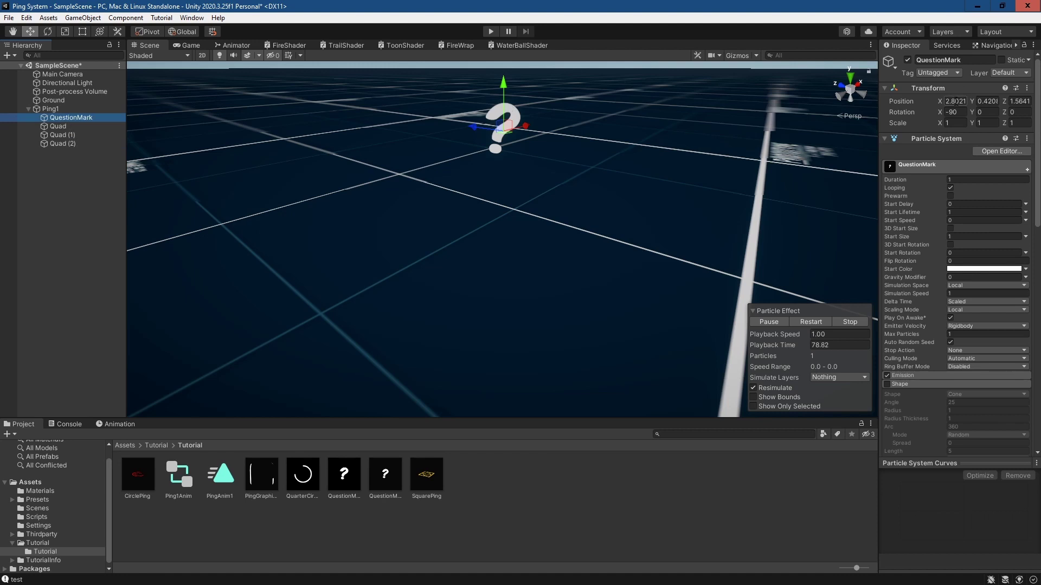
left_click(956, 102)
type("0")
key("Tab")
type("0")
key("Tab")
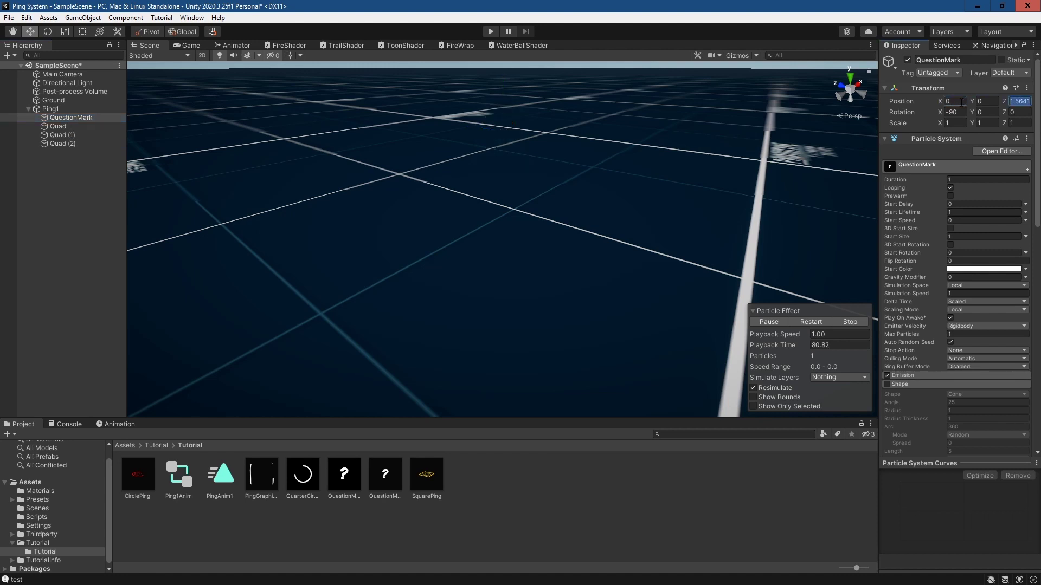